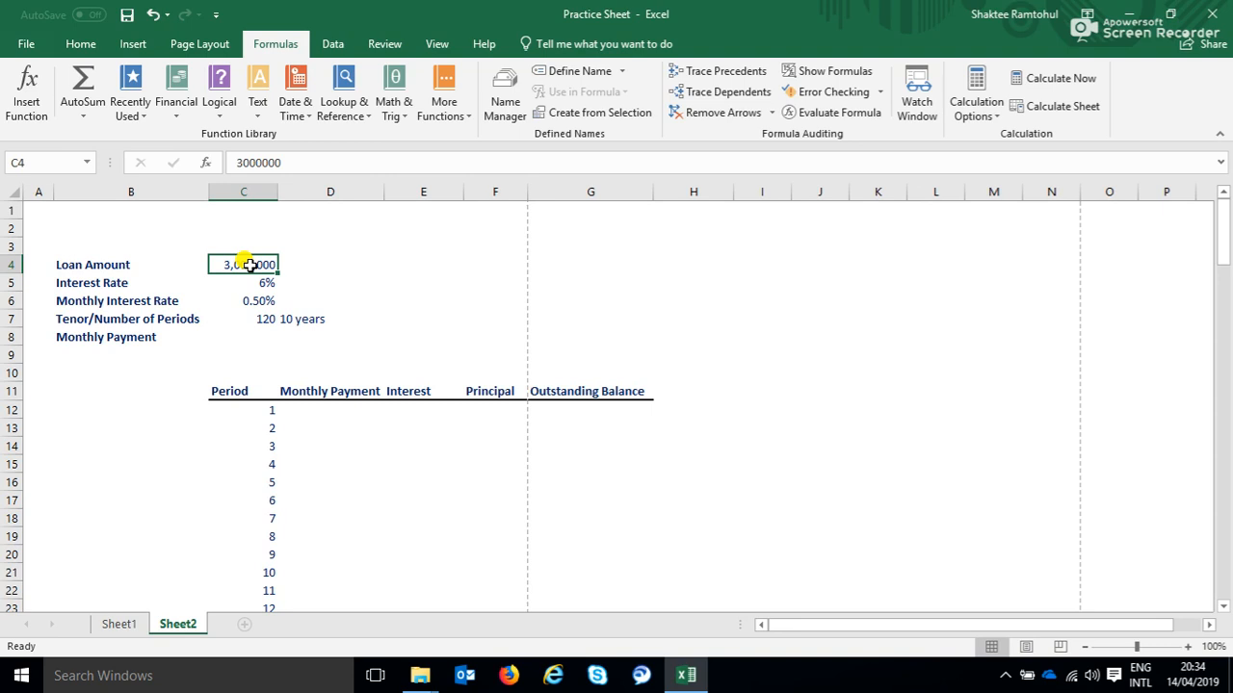
click(252, 282)
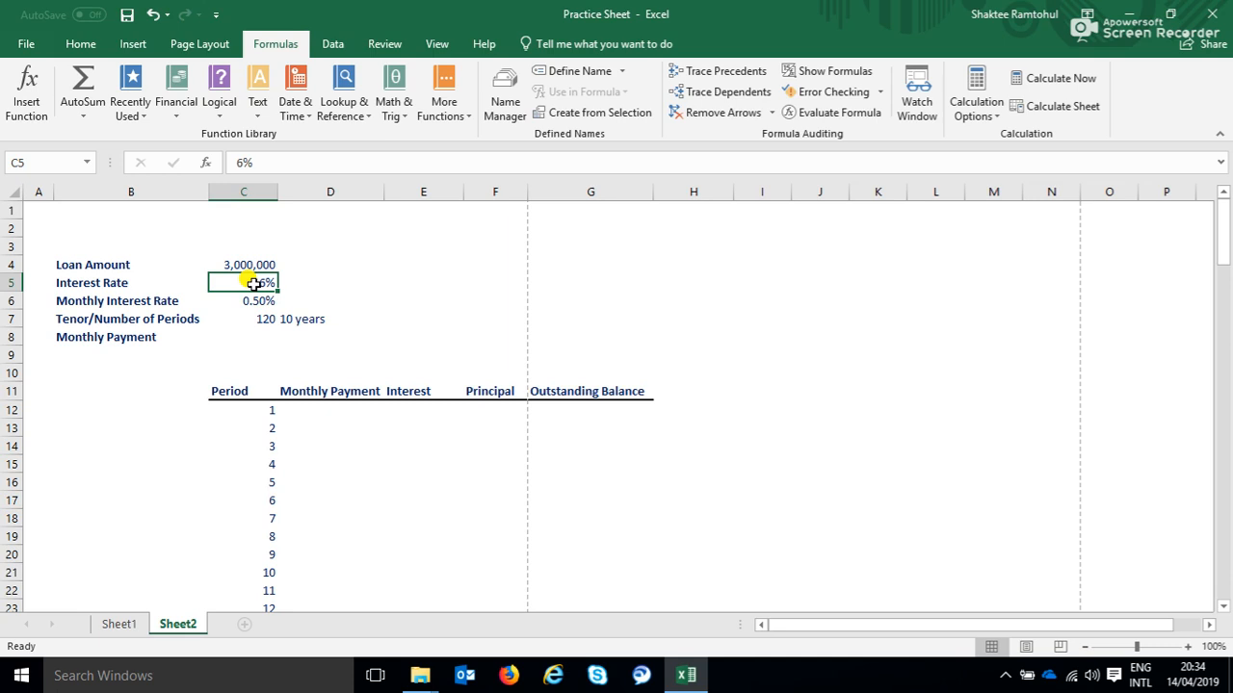
click(252, 302)
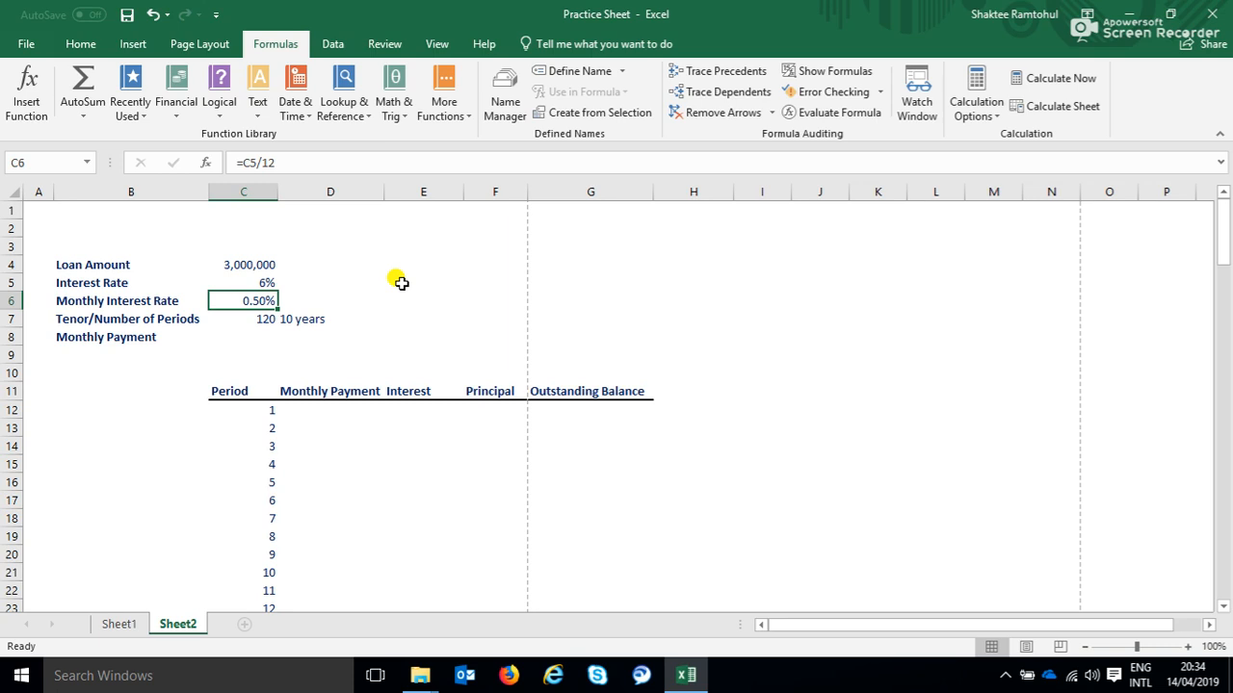
click(243, 320)
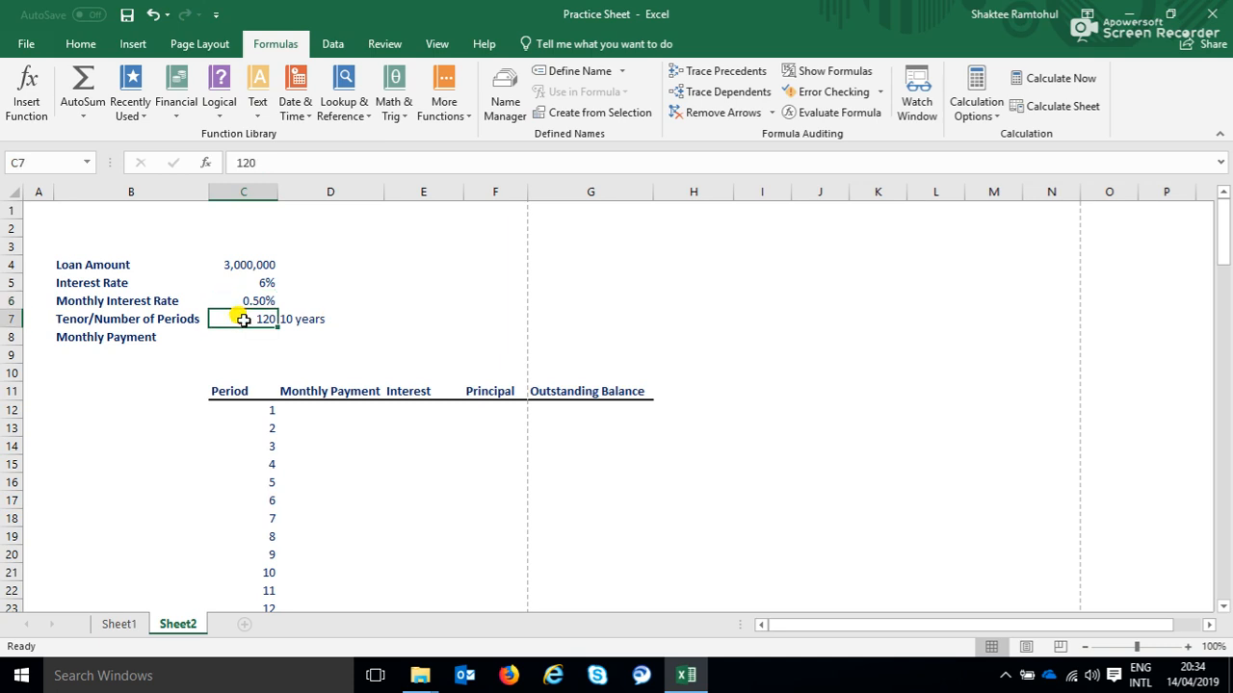
- Insert the PMT financial function into the Monthly Payment cell C8
click(246, 339)
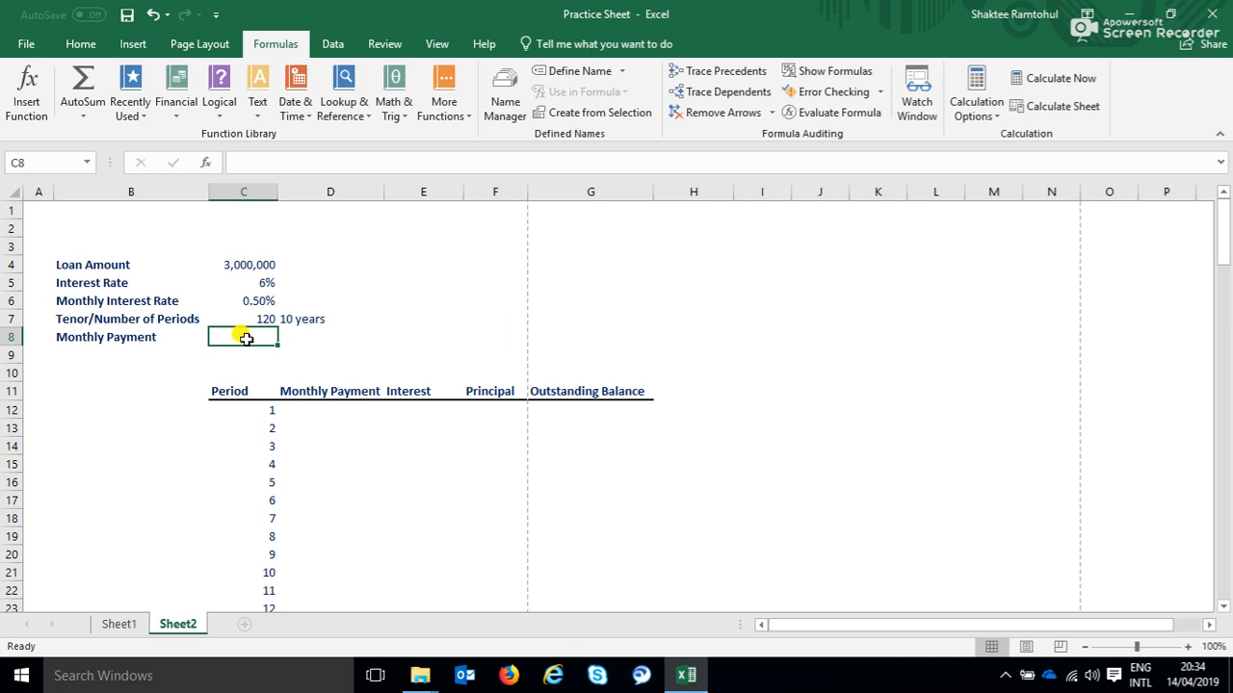
click(81, 44)
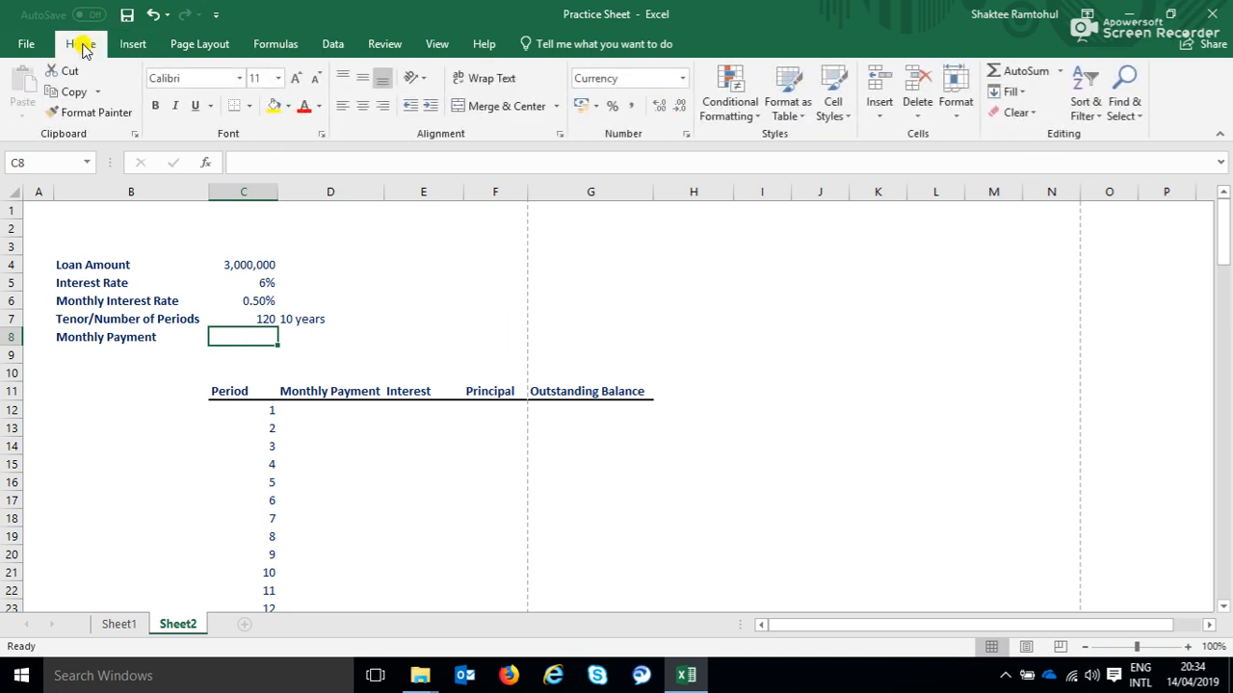
click(275, 44)
click(175, 113)
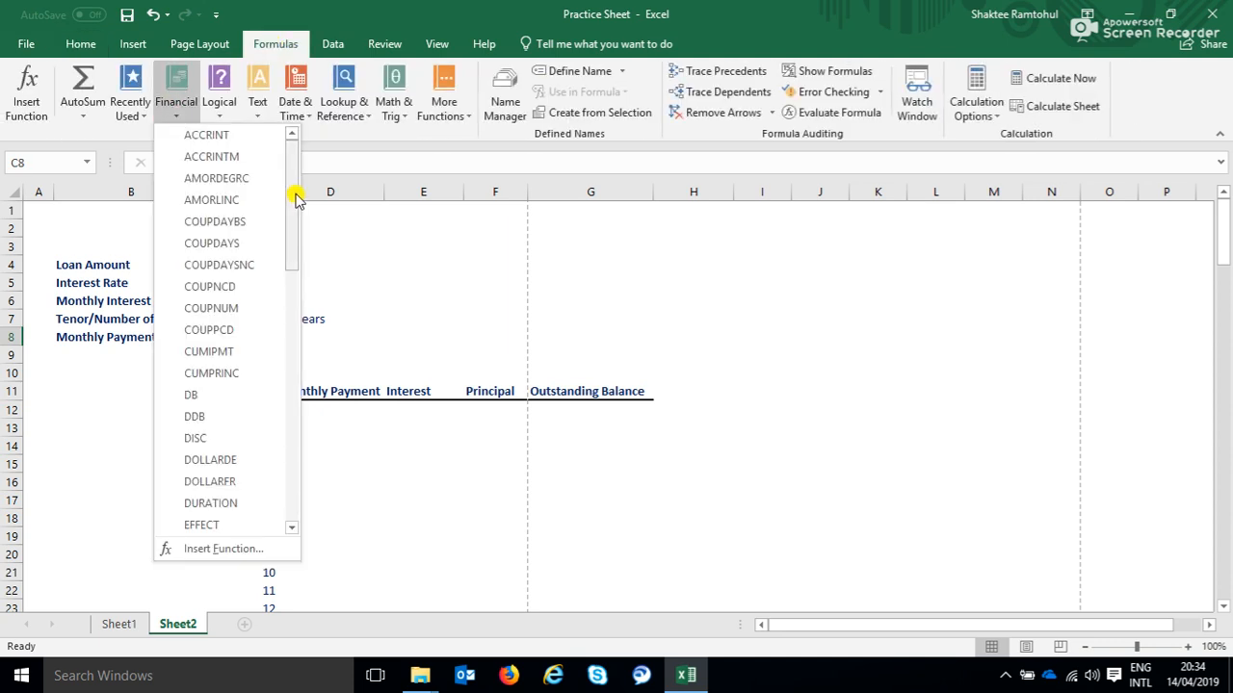
drag(292, 179, 294, 363)
click(202, 298)
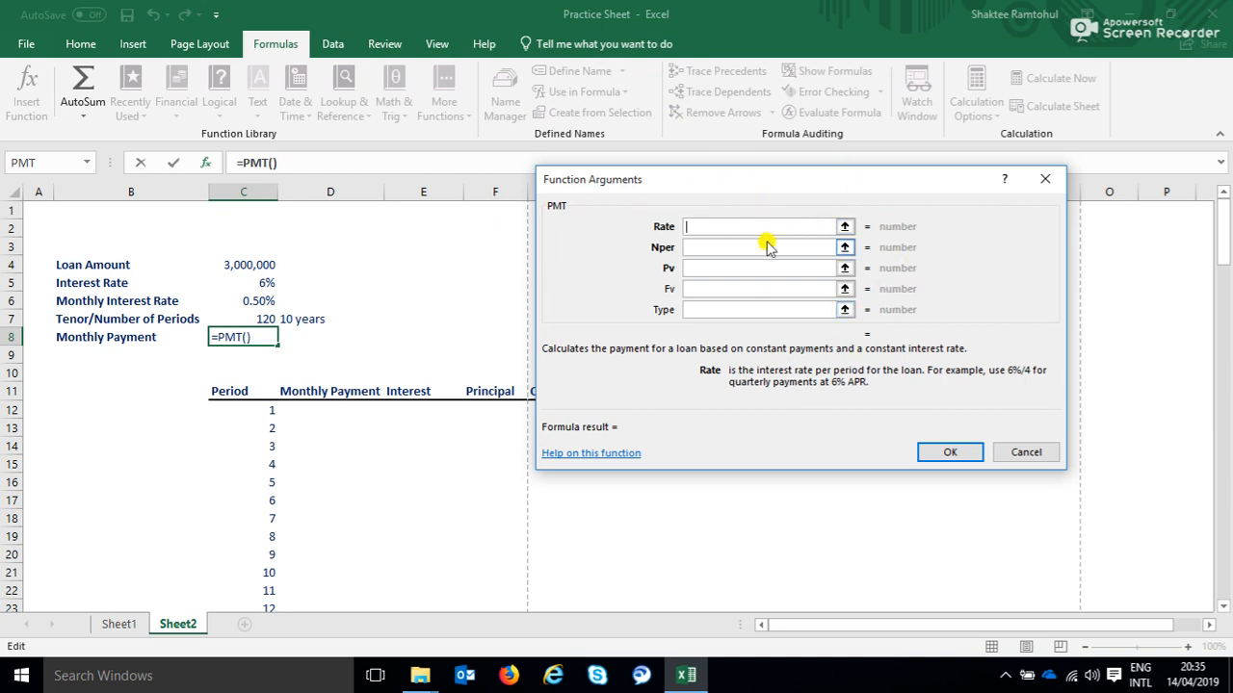
- Set the PMT arguments to Rate C6, Nper C7 and Pv C4, and accept the function
click(257, 302)
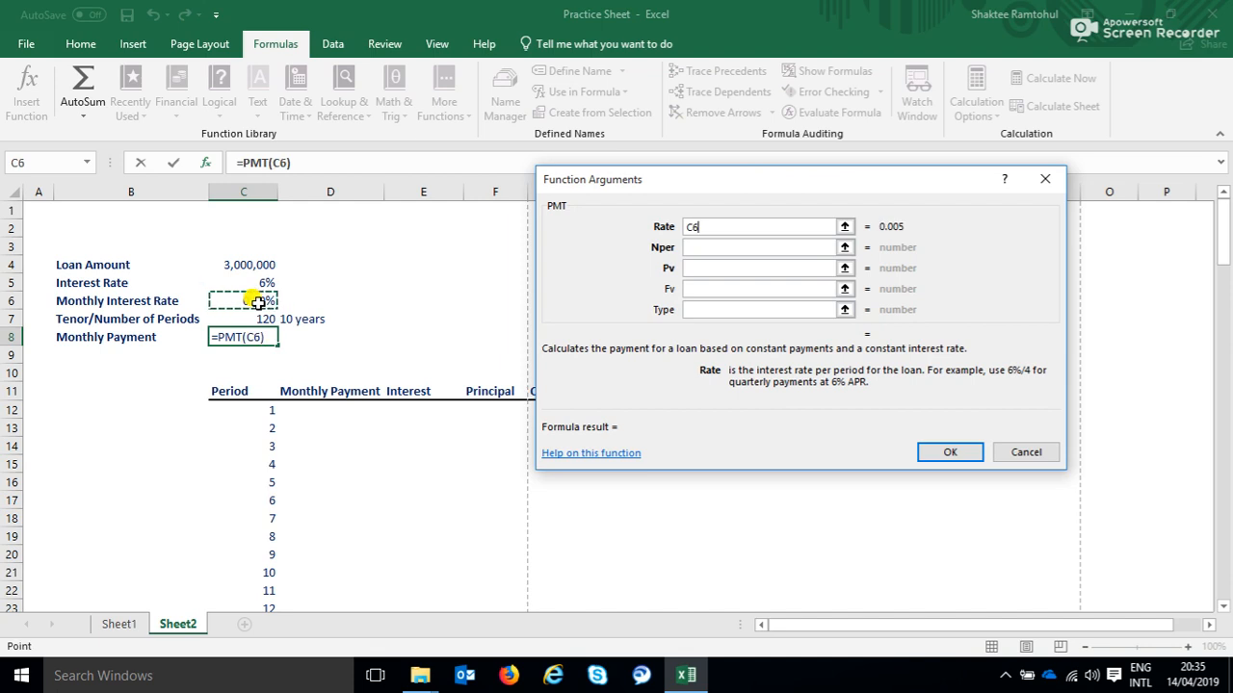
click(721, 246)
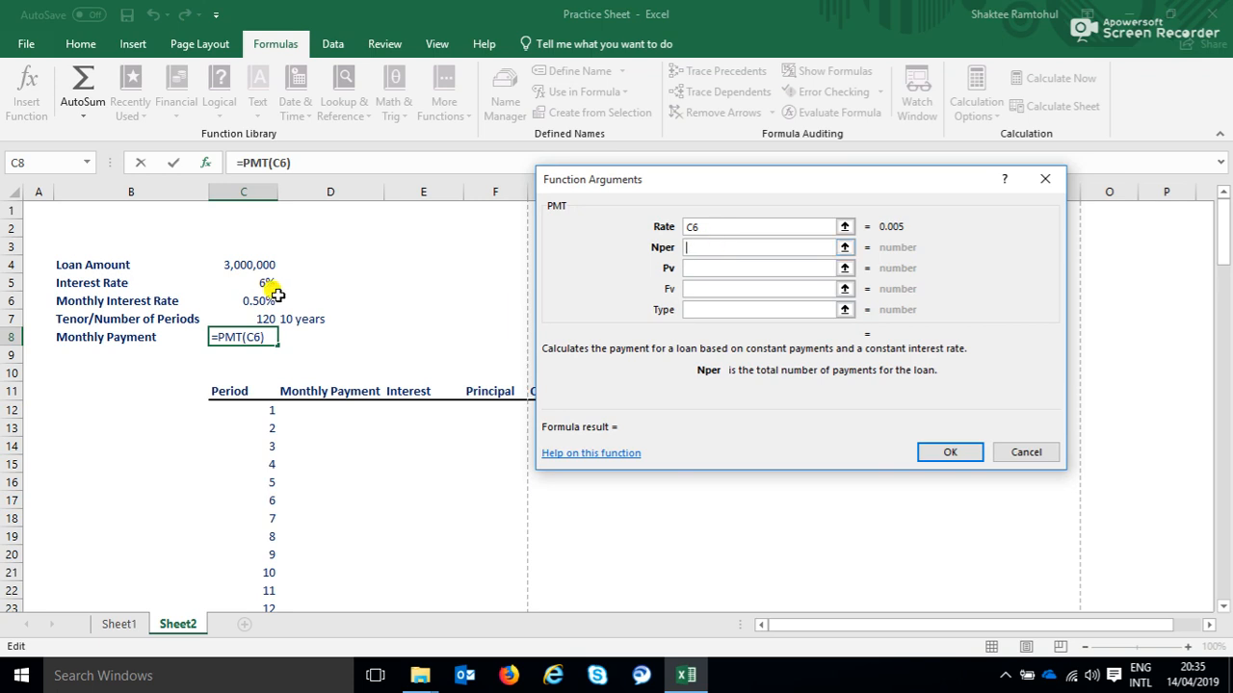
click(234, 318)
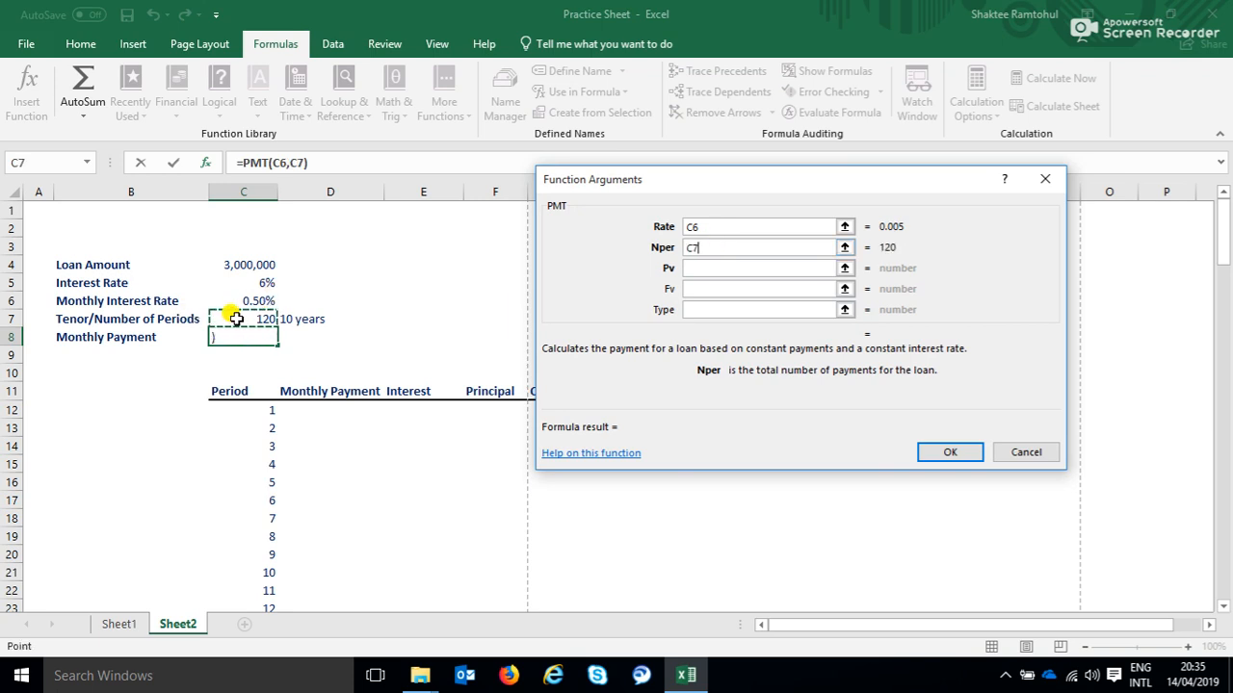
click(712, 268)
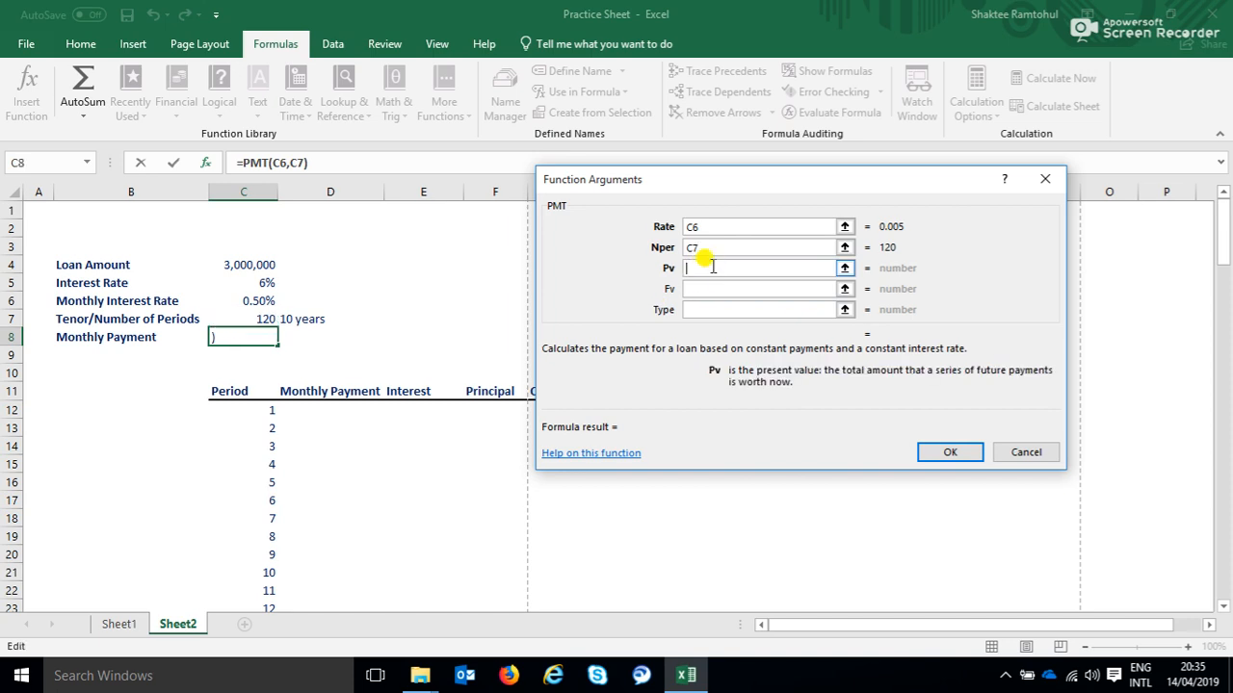
click(248, 266)
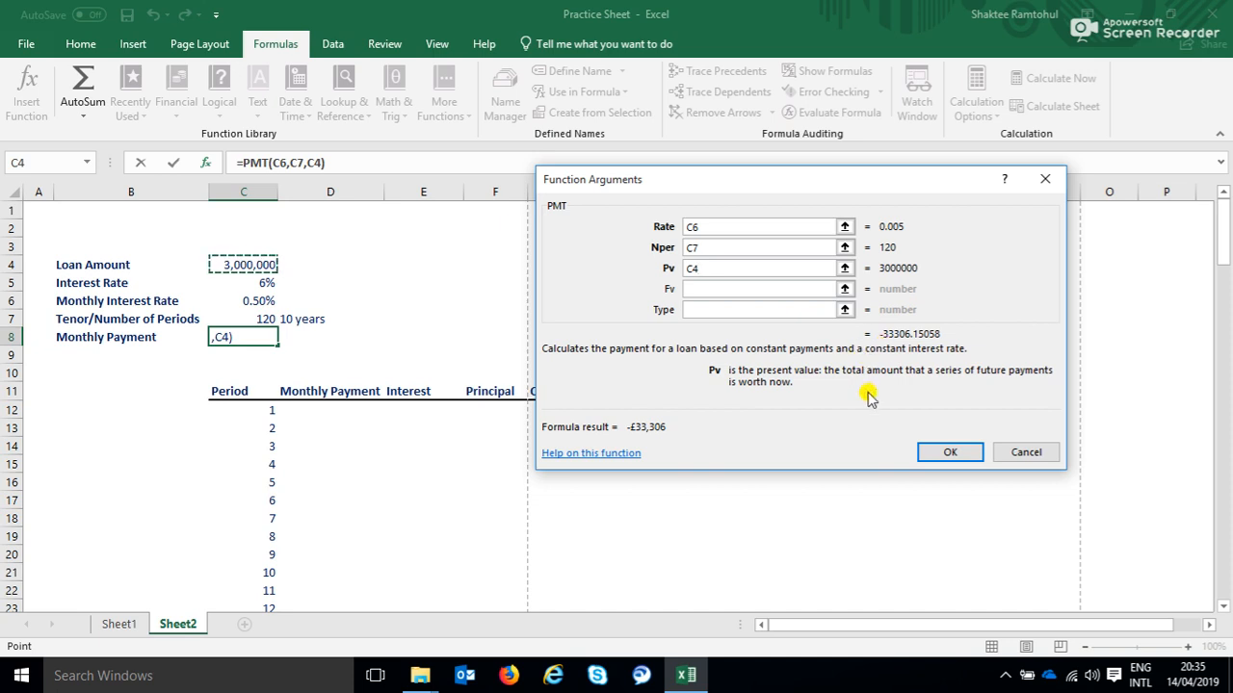
click(948, 454)
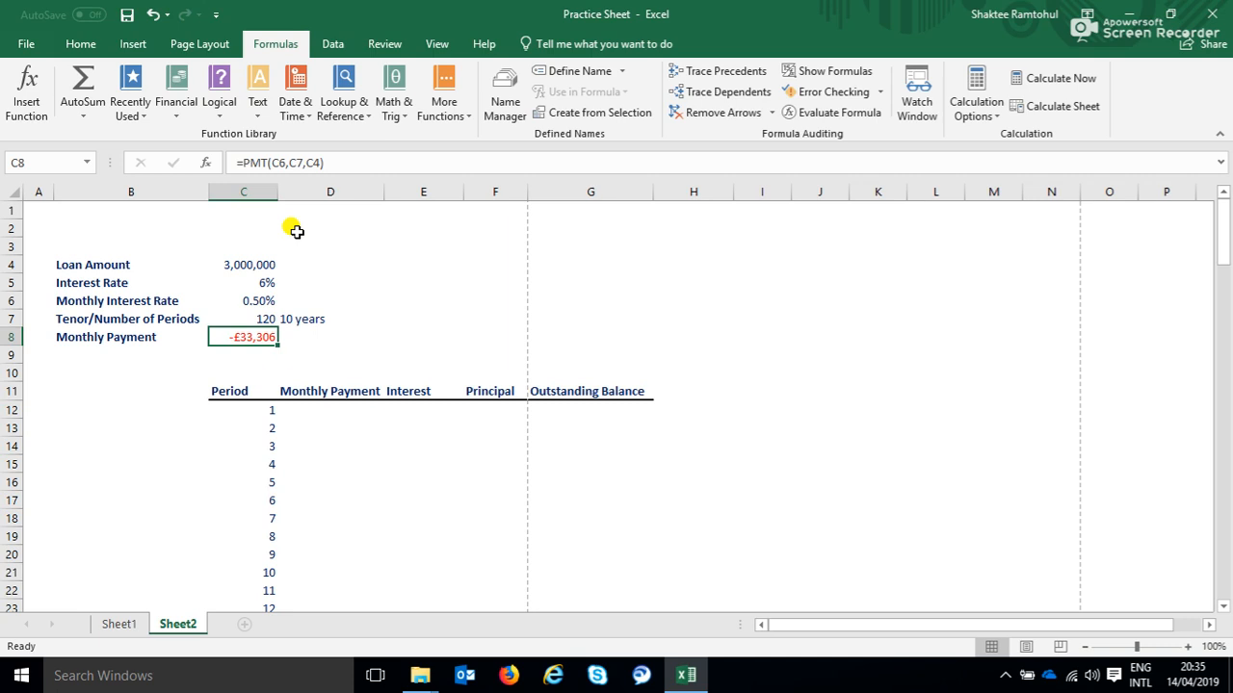
- Put a minus sign before PMT in cell C8 so the formula reads =-PMT(C6,C7,C4)
click(243, 163)
text(-)
key(Return)
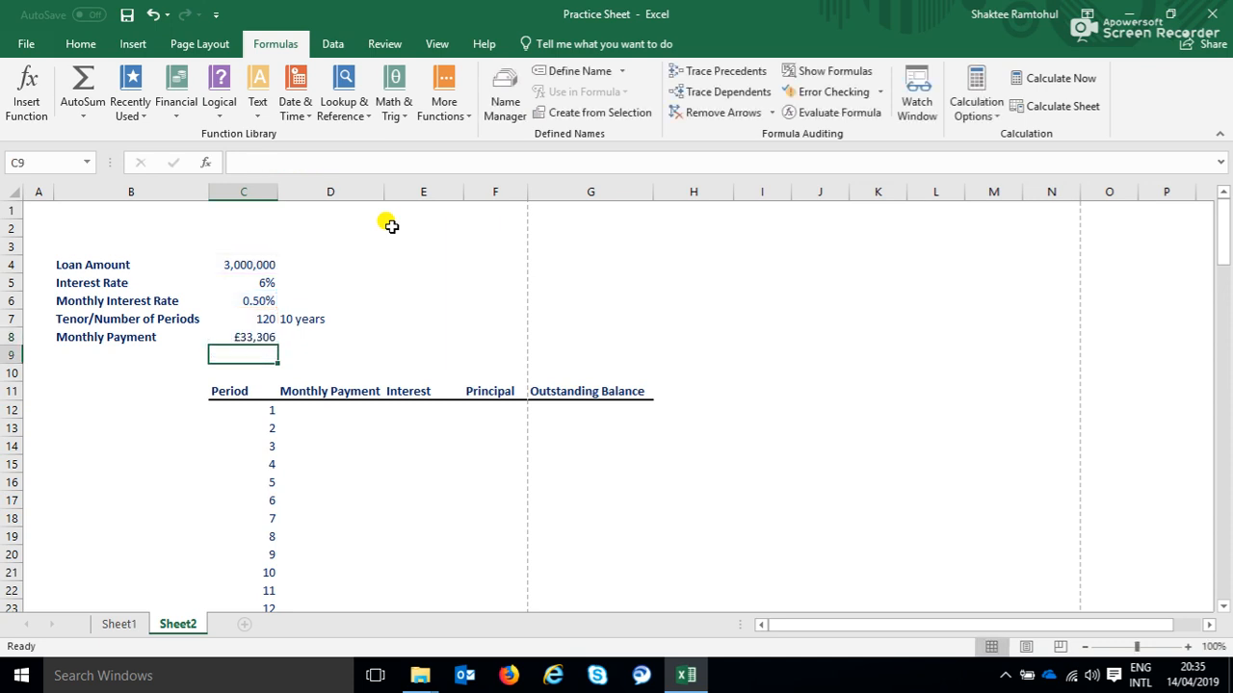
click(244, 336)
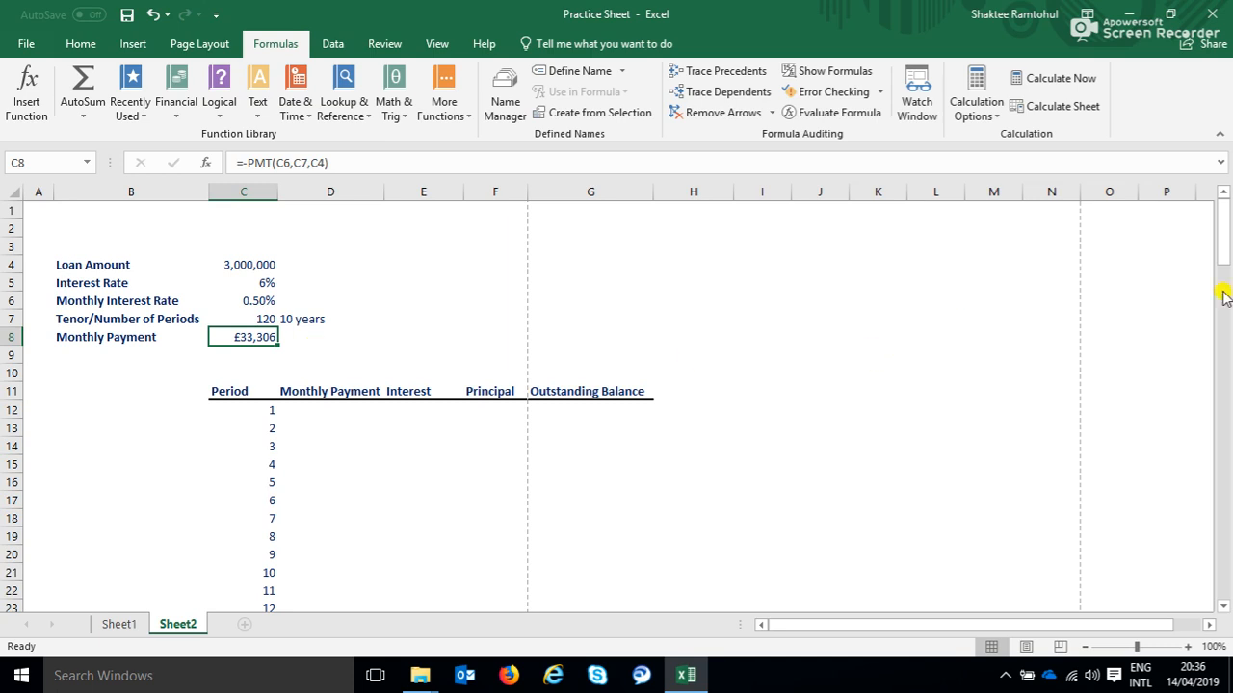
click(236, 393)
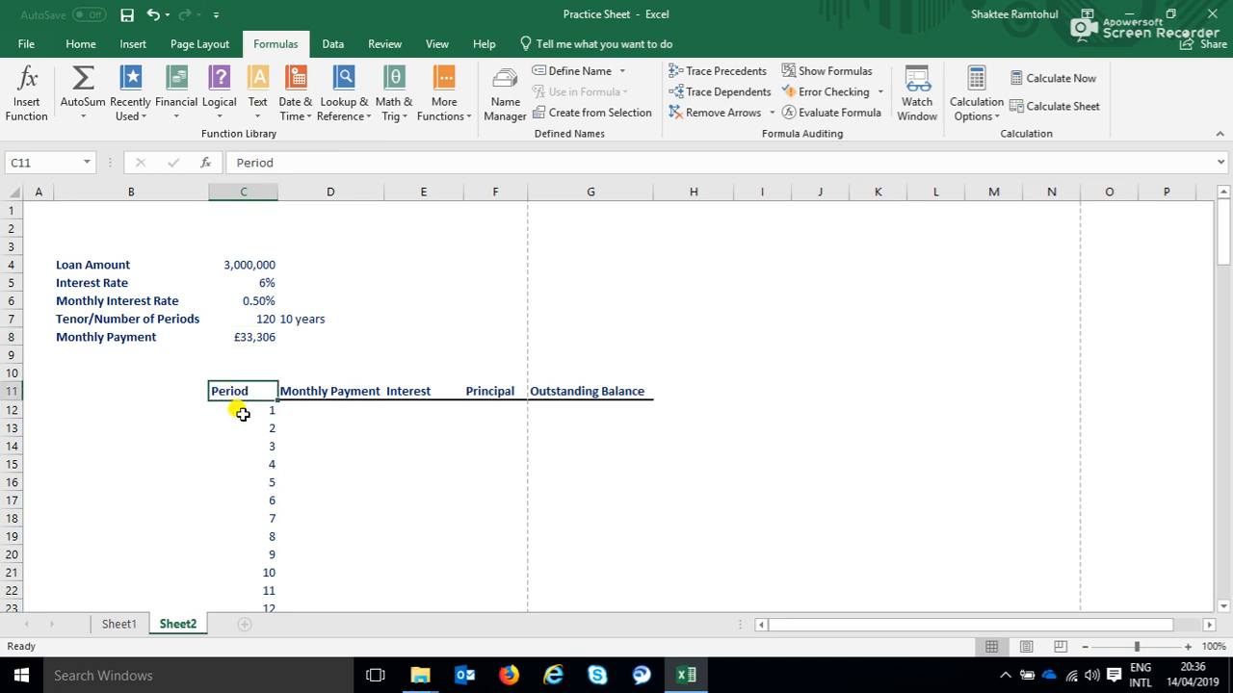
click(242, 410)
mouse_move(1222, 223)
mouse_down()
mouse_move(1224, 578)
mouse_move(1228, 216)
mouse_up()
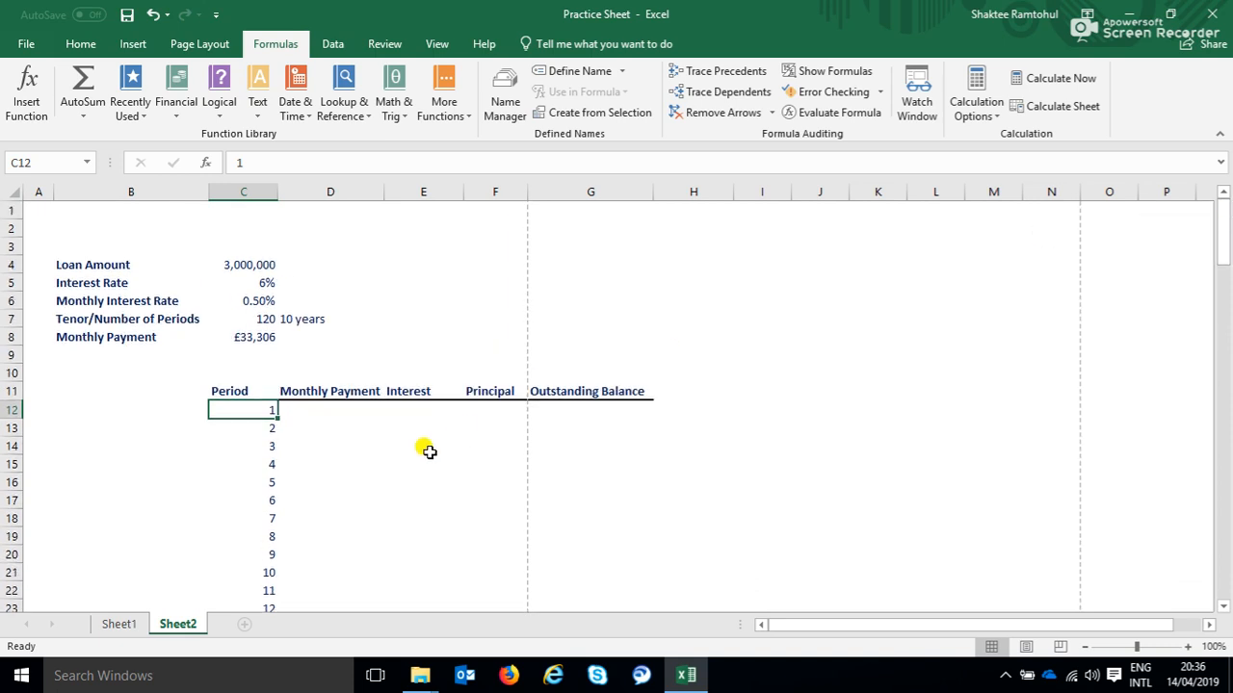
- Enter the absolute reference =$C$8 in cell D12 as the Monthly Payment for period 1
click(320, 408)
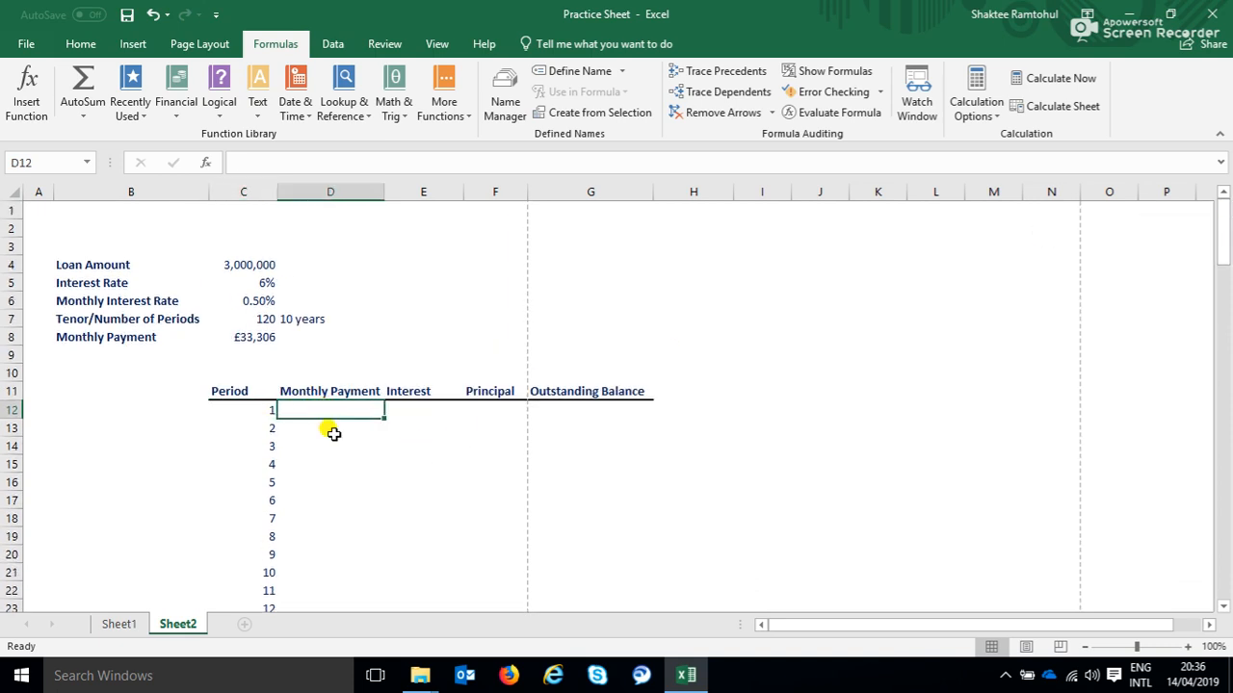
text(=)
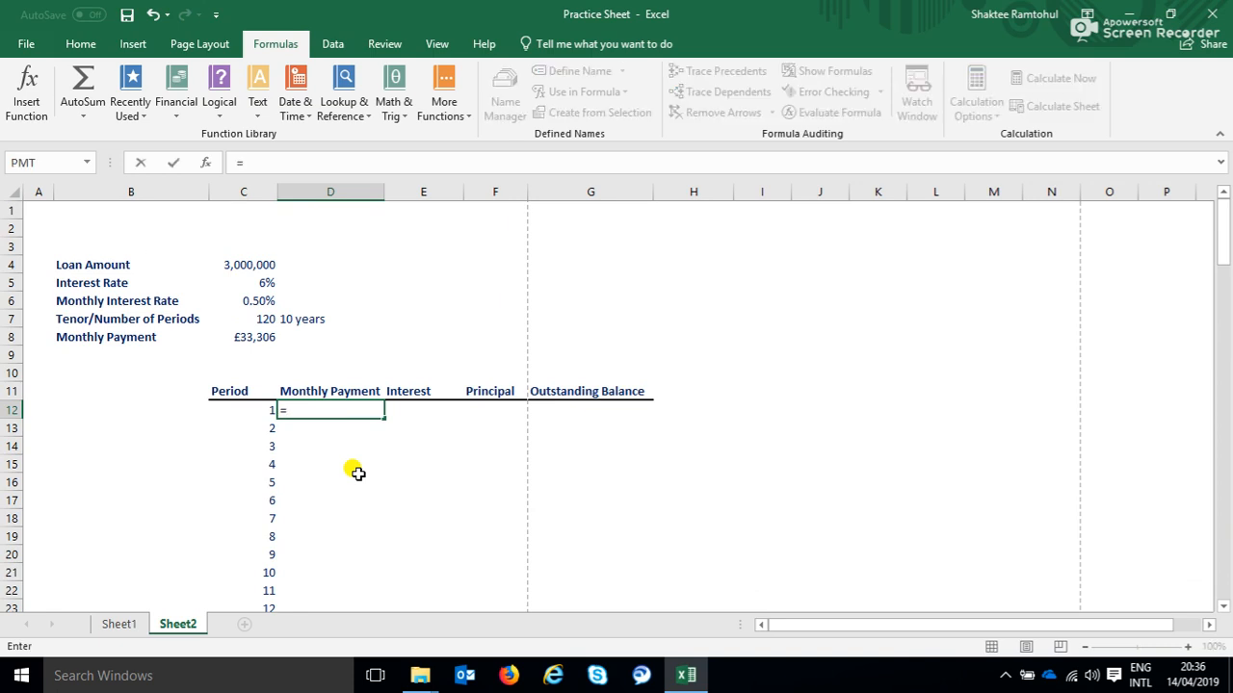
click(241, 336)
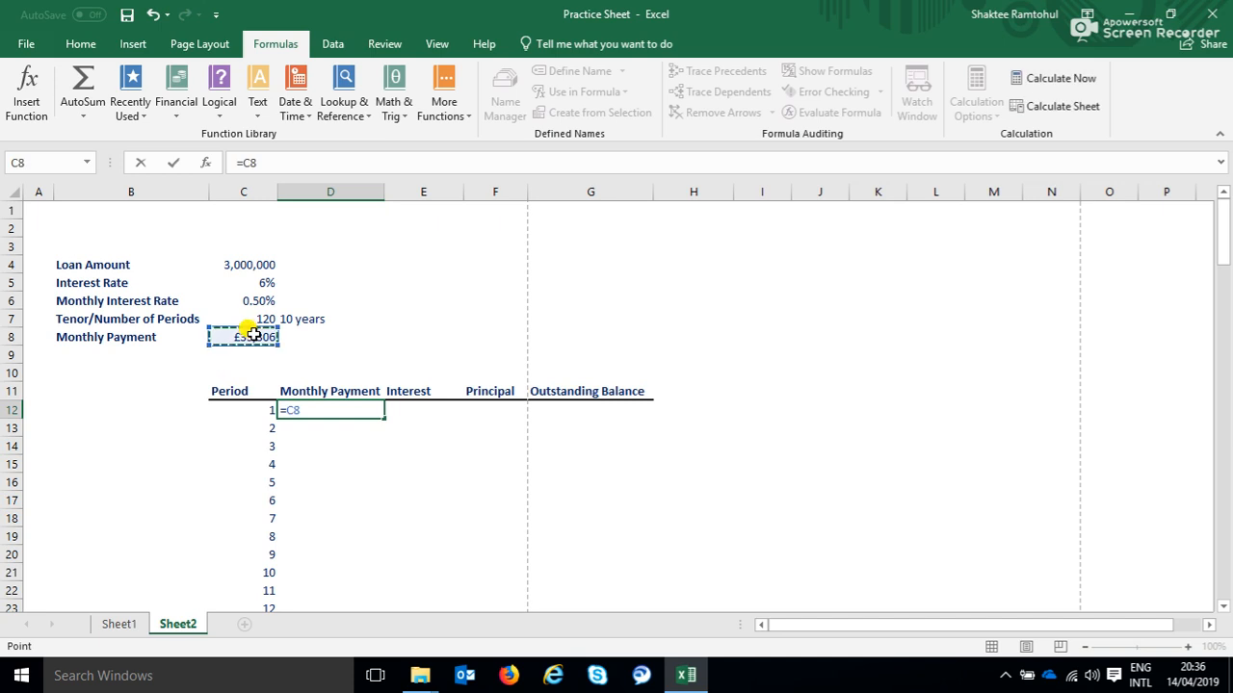
click(246, 163)
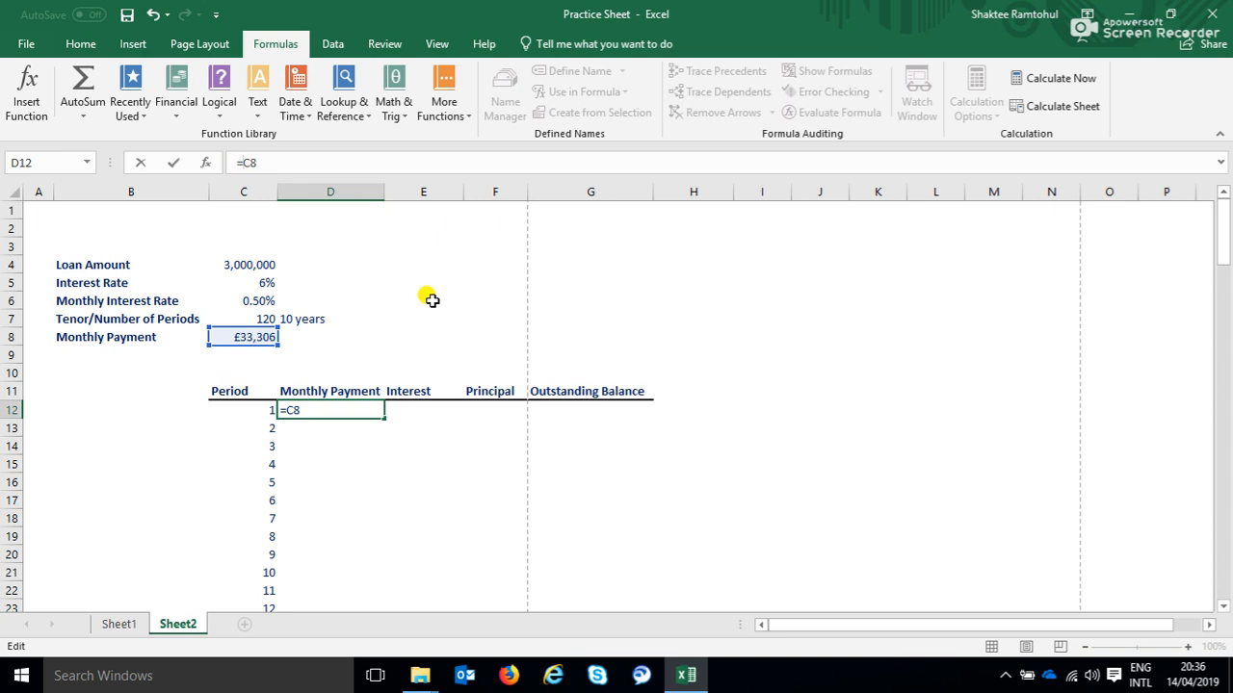
text($)
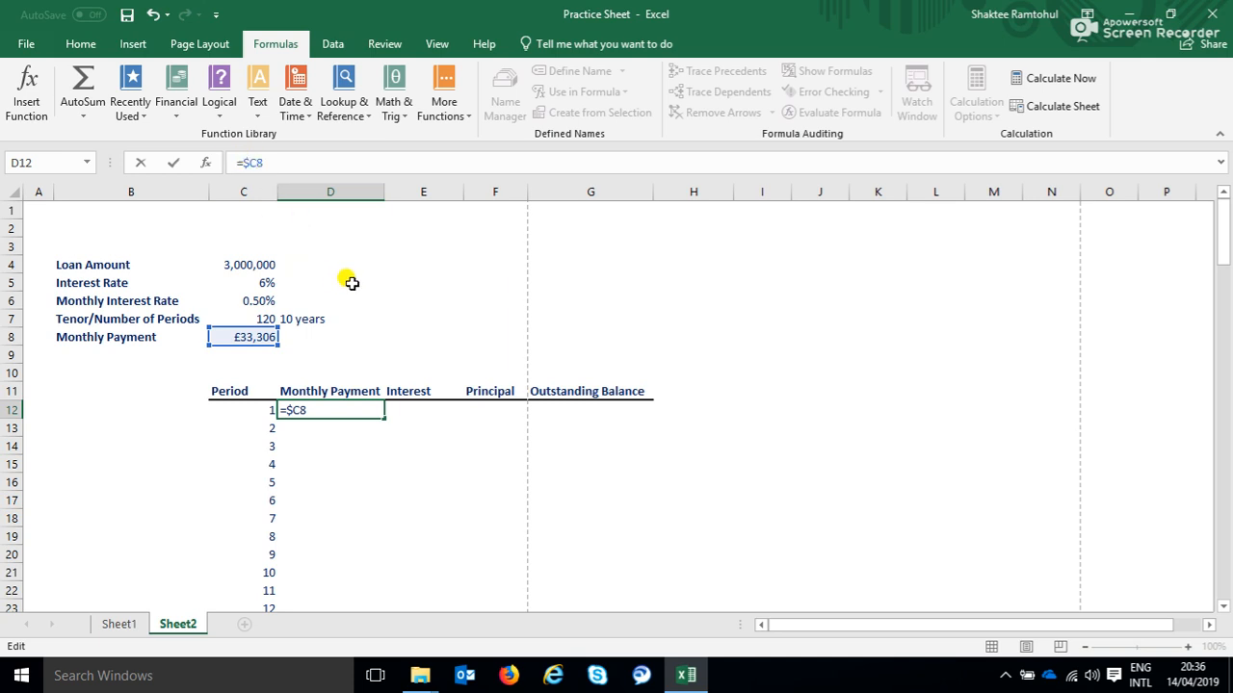
text($)
key(Return)
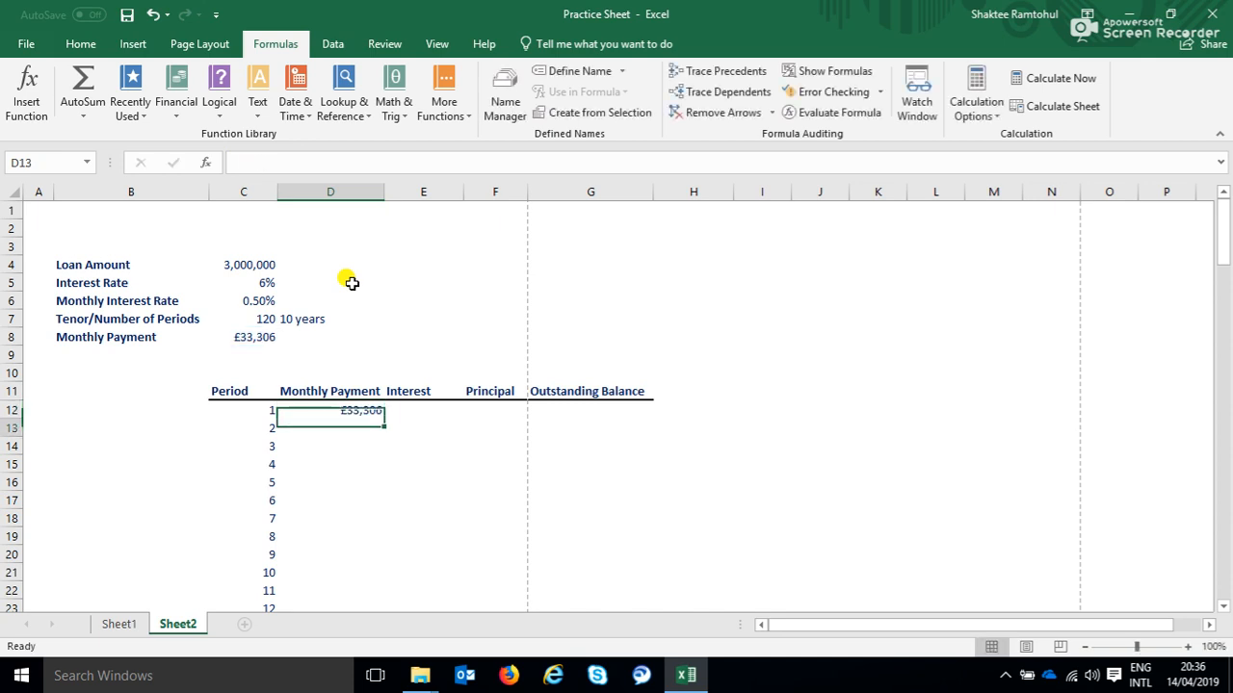
- Fill the D12 formula down the Monthly Payment column for all periods and check the filled cells
click(322, 409)
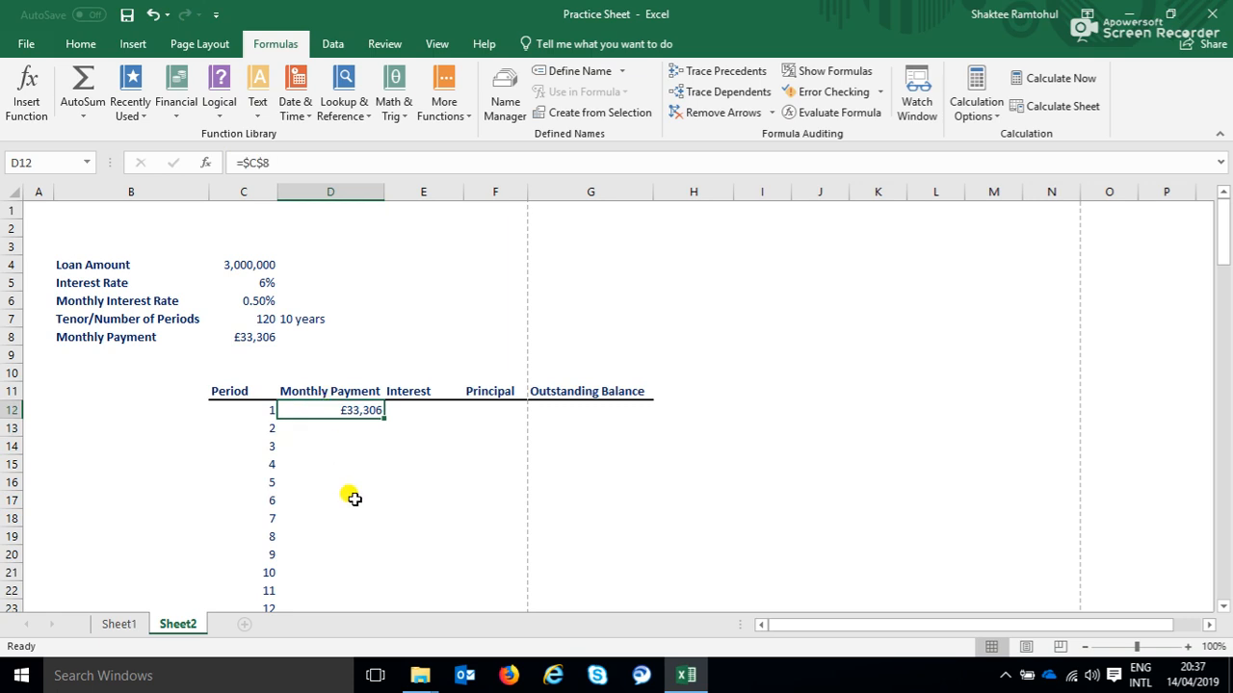
double_click(384, 421)
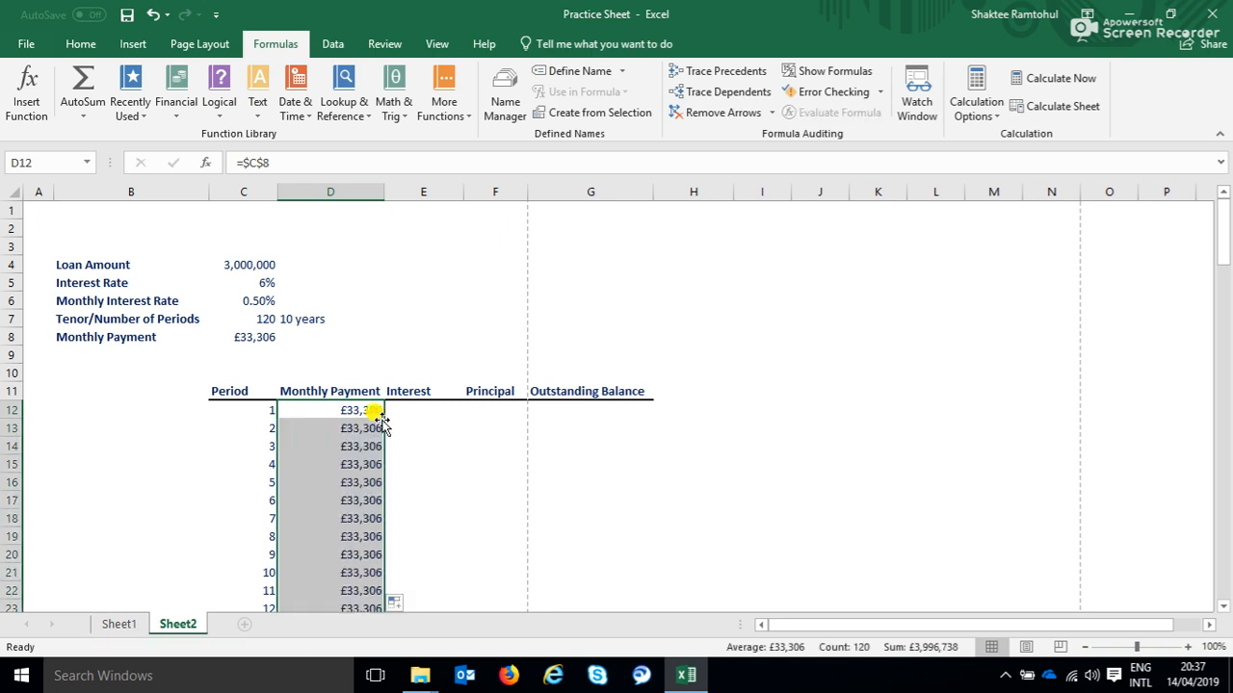
click(495, 498)
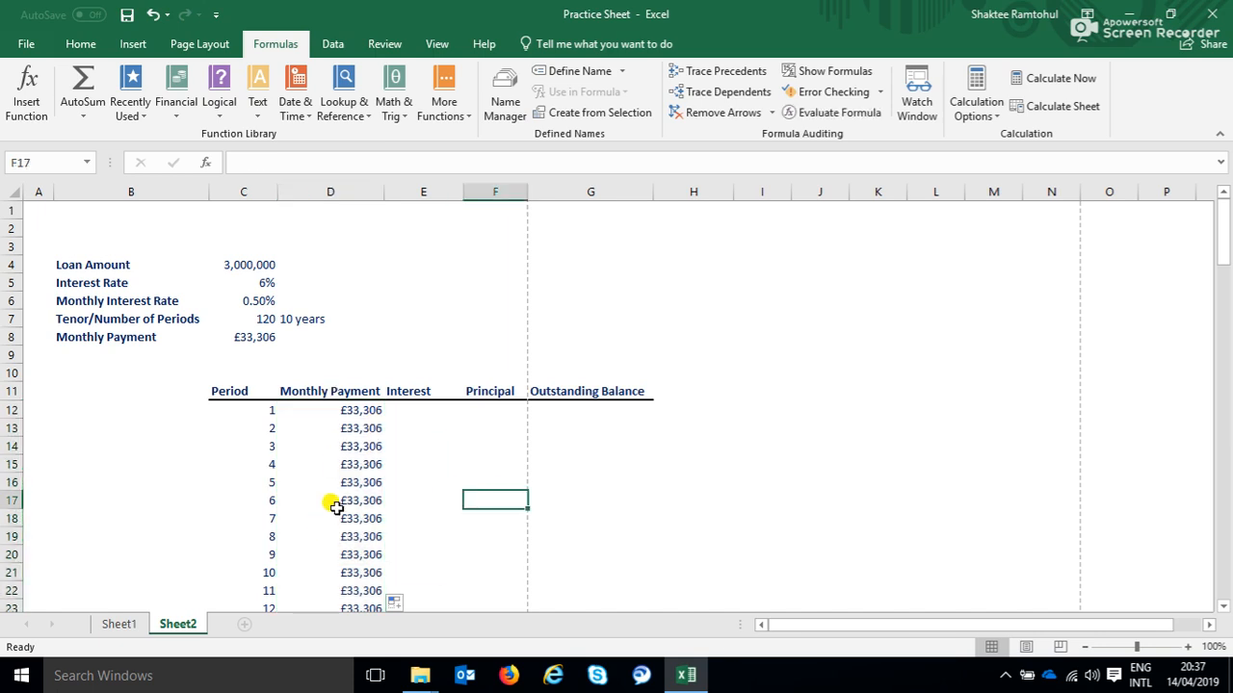
mouse_move(1223, 217)
mouse_down()
mouse_move(1224, 561)
mouse_move(1225, 200)
mouse_up()
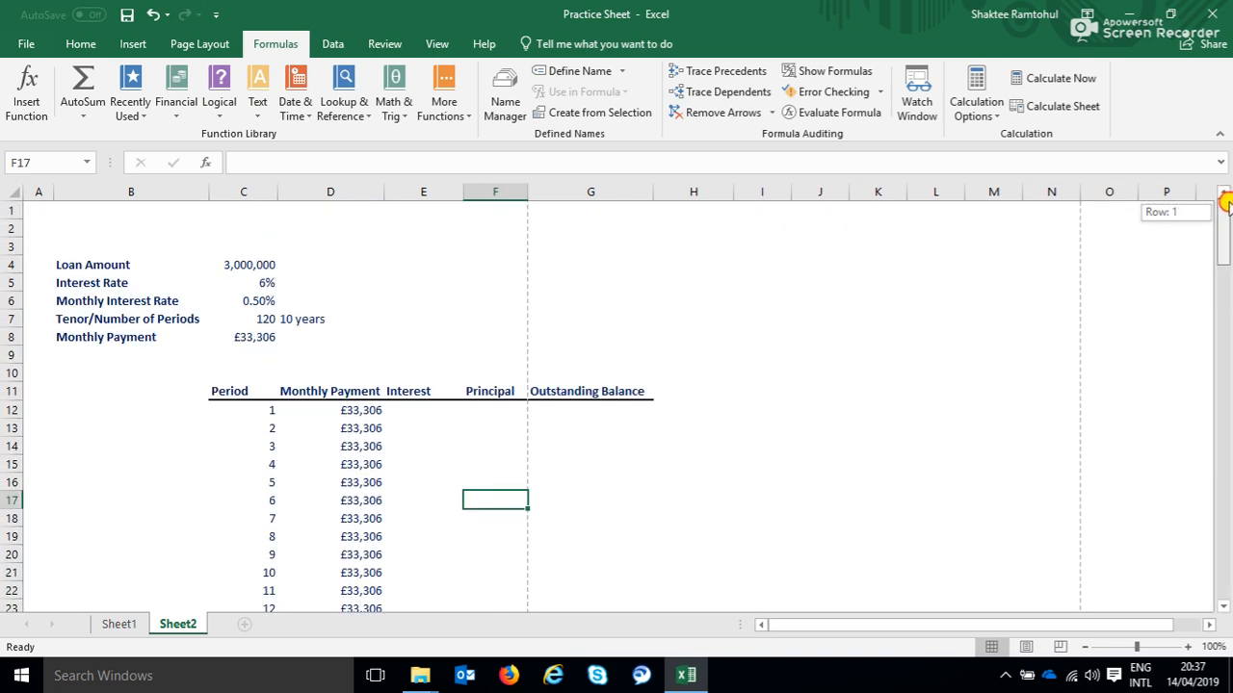
- Calculate the period 1 Interest in cell E12 with the formula =C6*C4
click(425, 410)
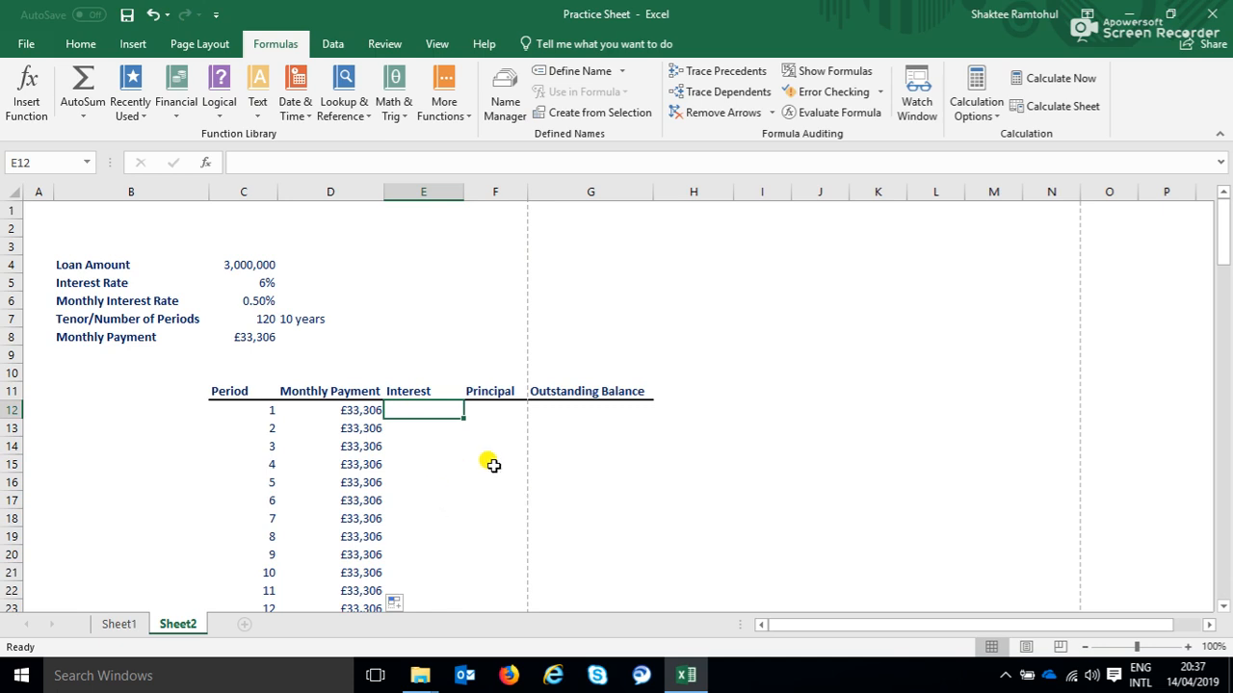
text(=)
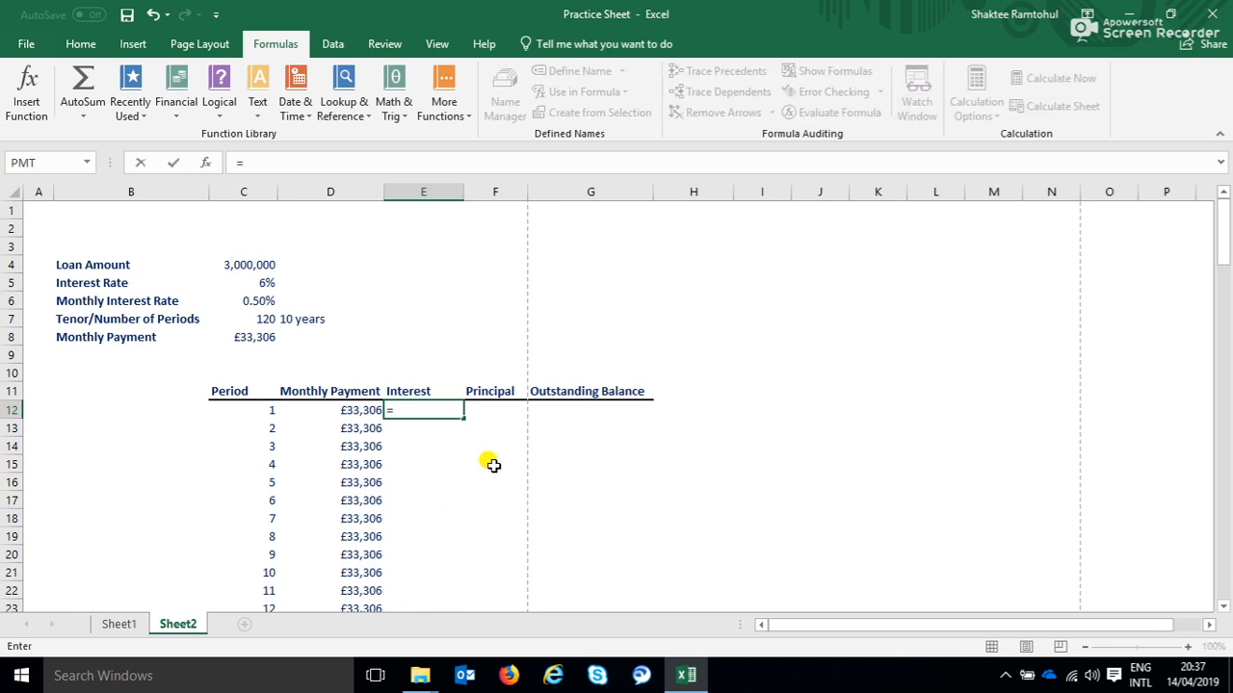
click(260, 301)
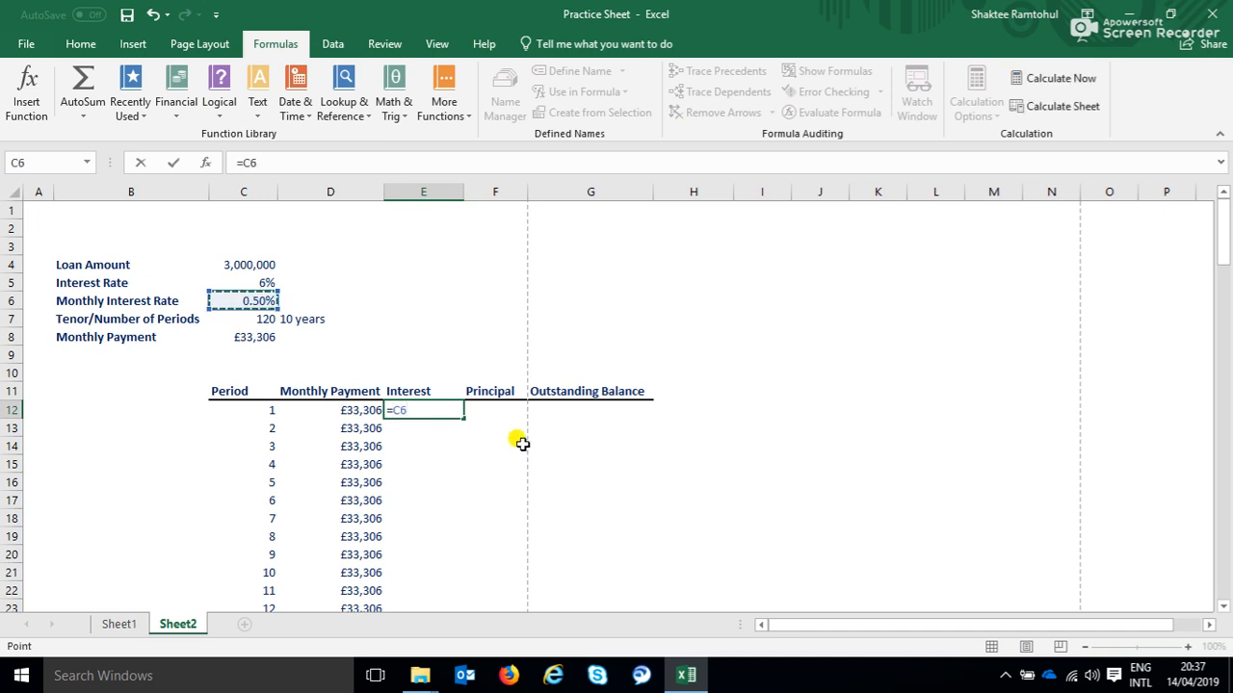
text(*)
click(247, 266)
key(Return)
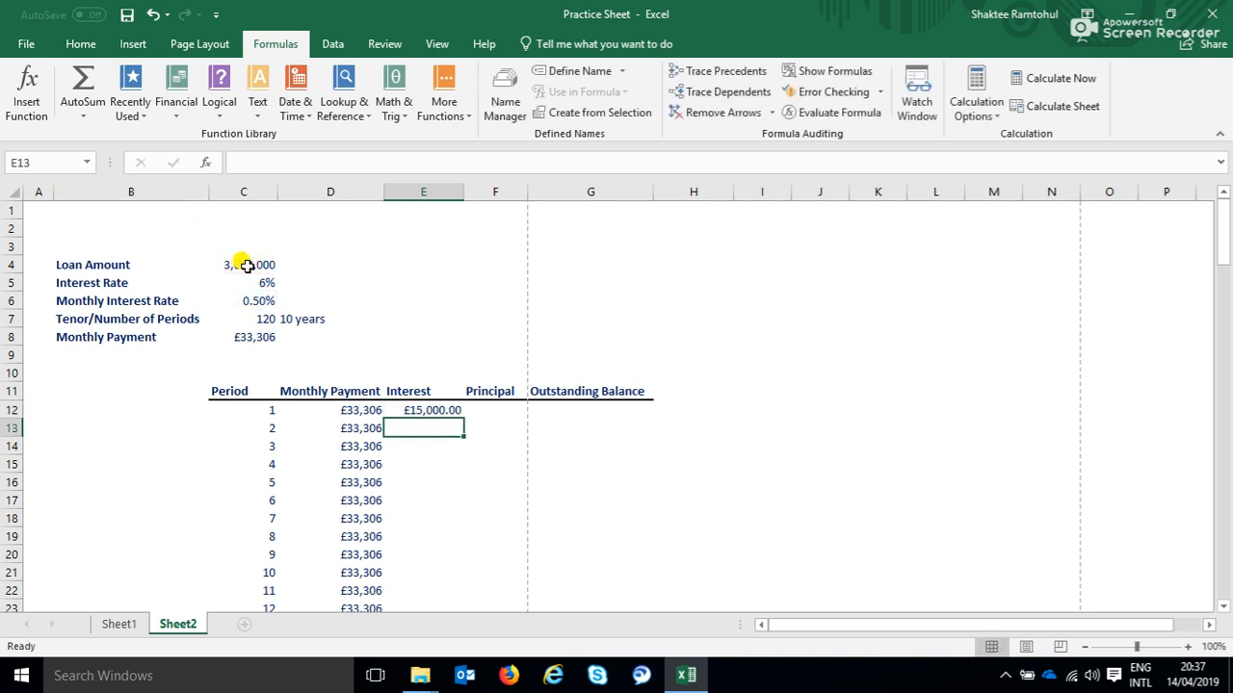
click(425, 410)
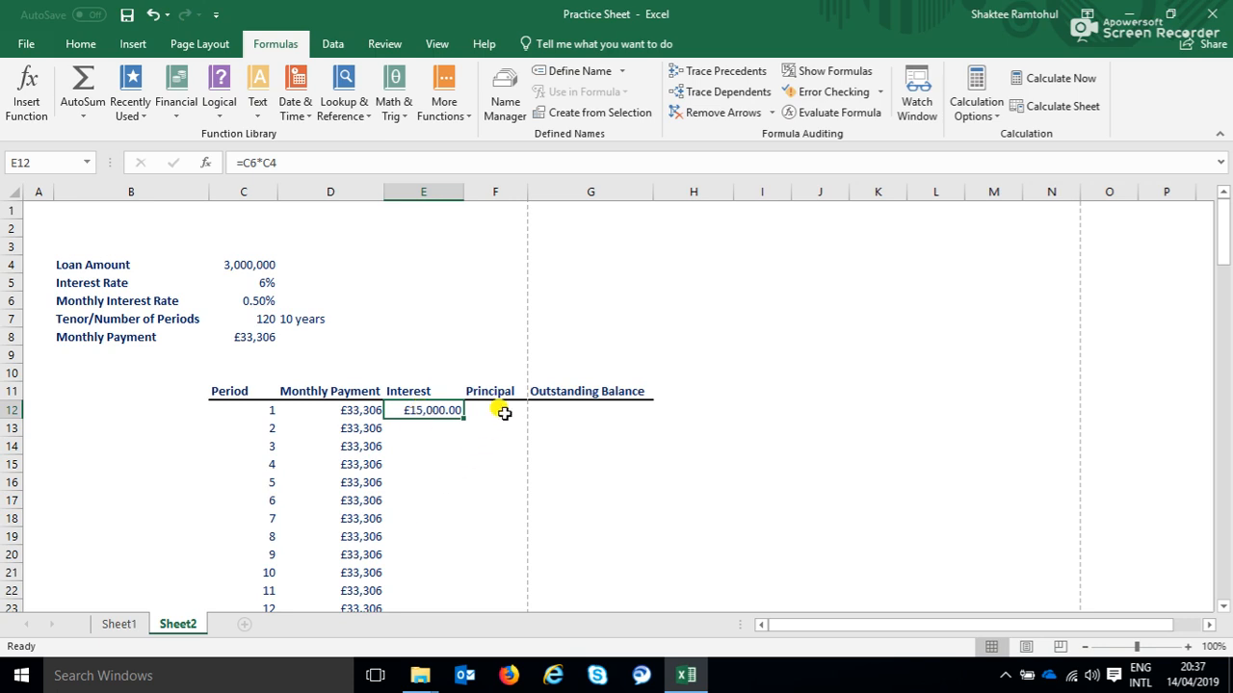
- Calculate the period 1 Principal in cell F12 with the formula =D12-E12
click(344, 408)
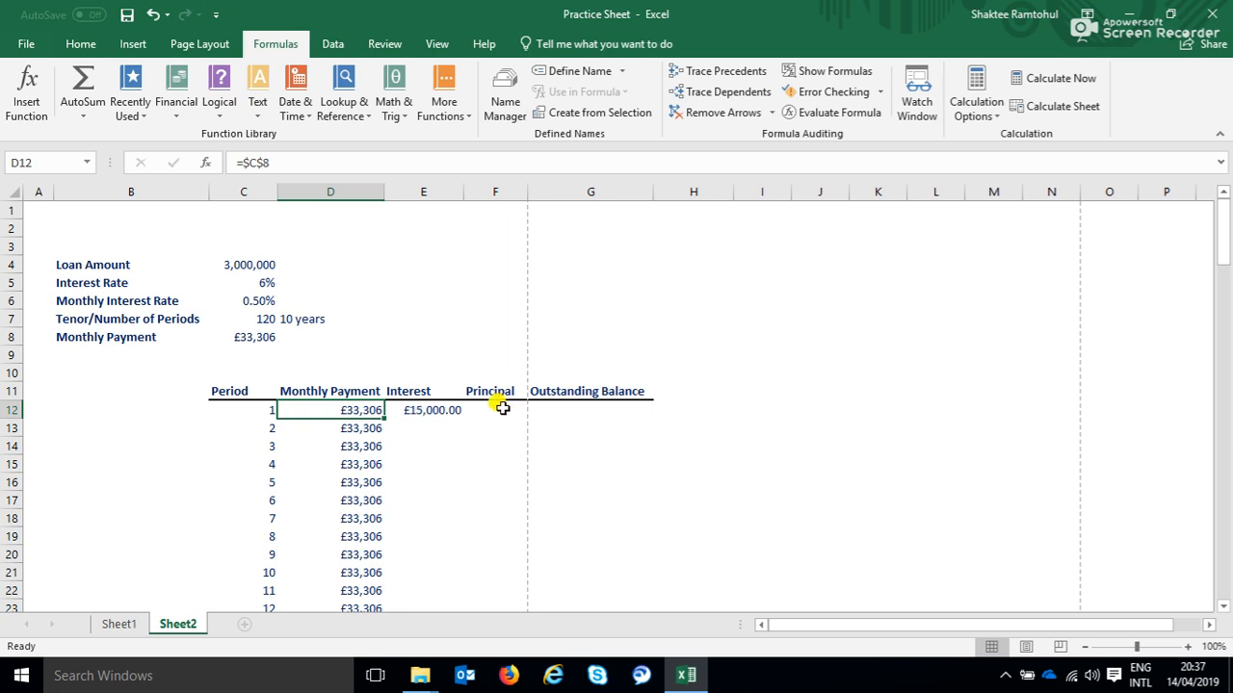
click(501, 408)
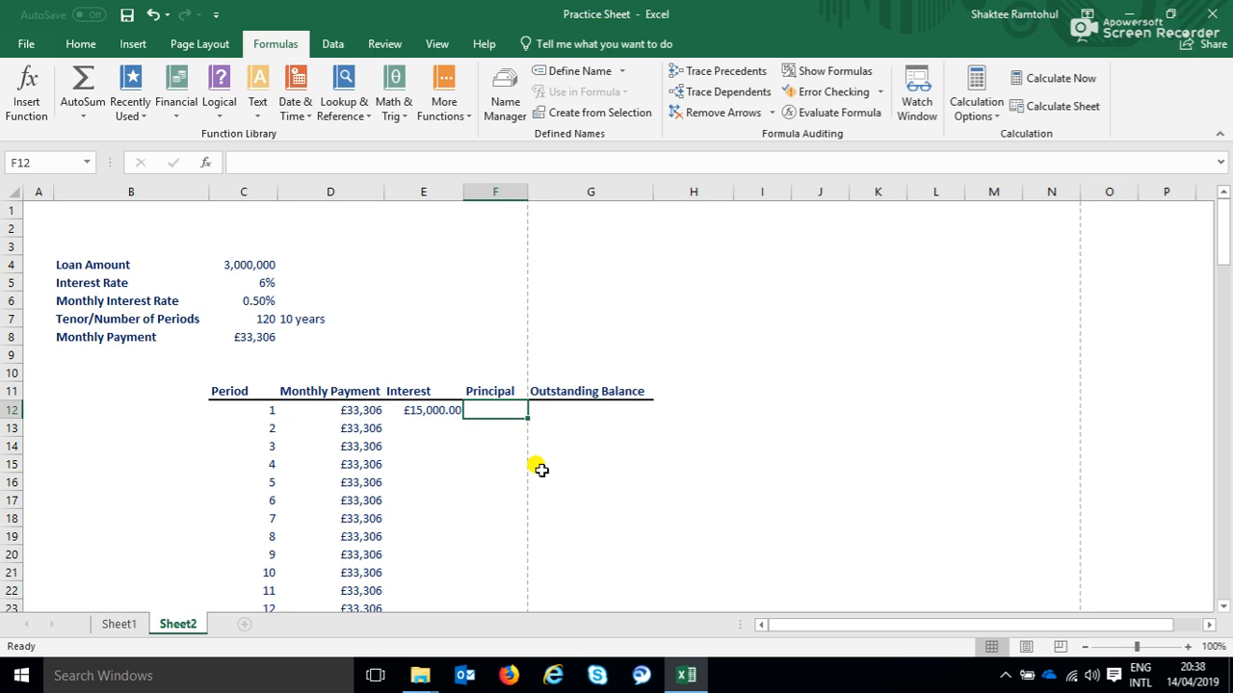
text(=)
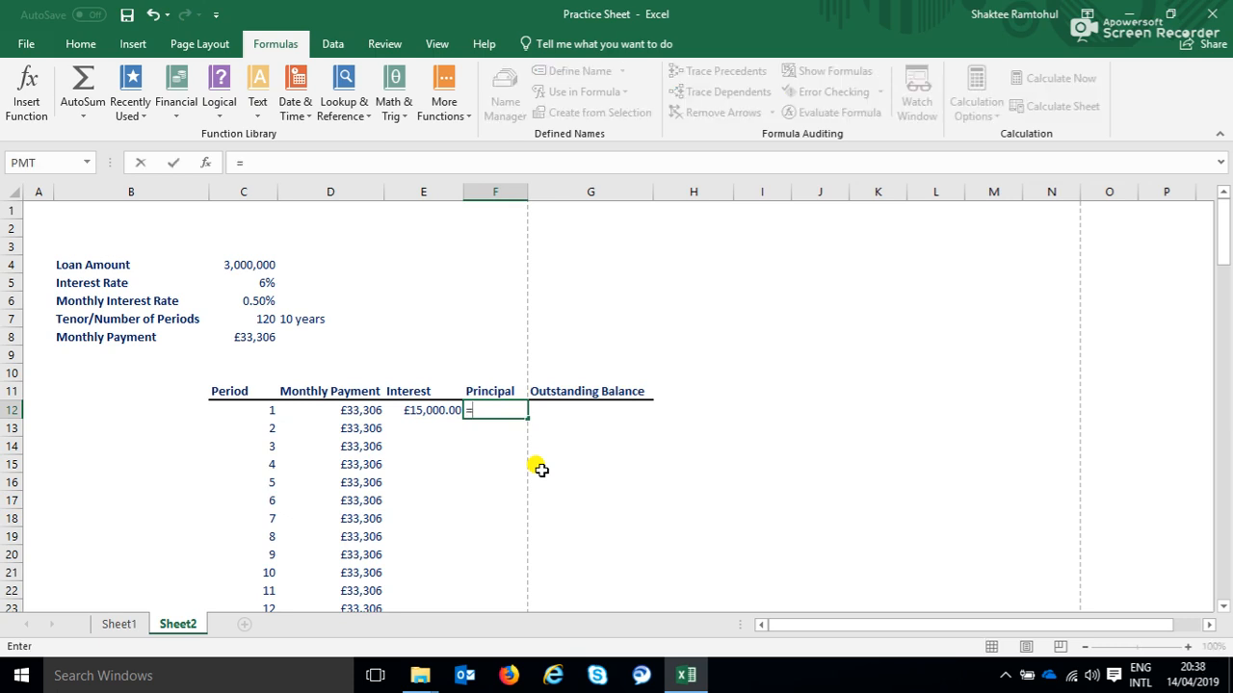
click(353, 412)
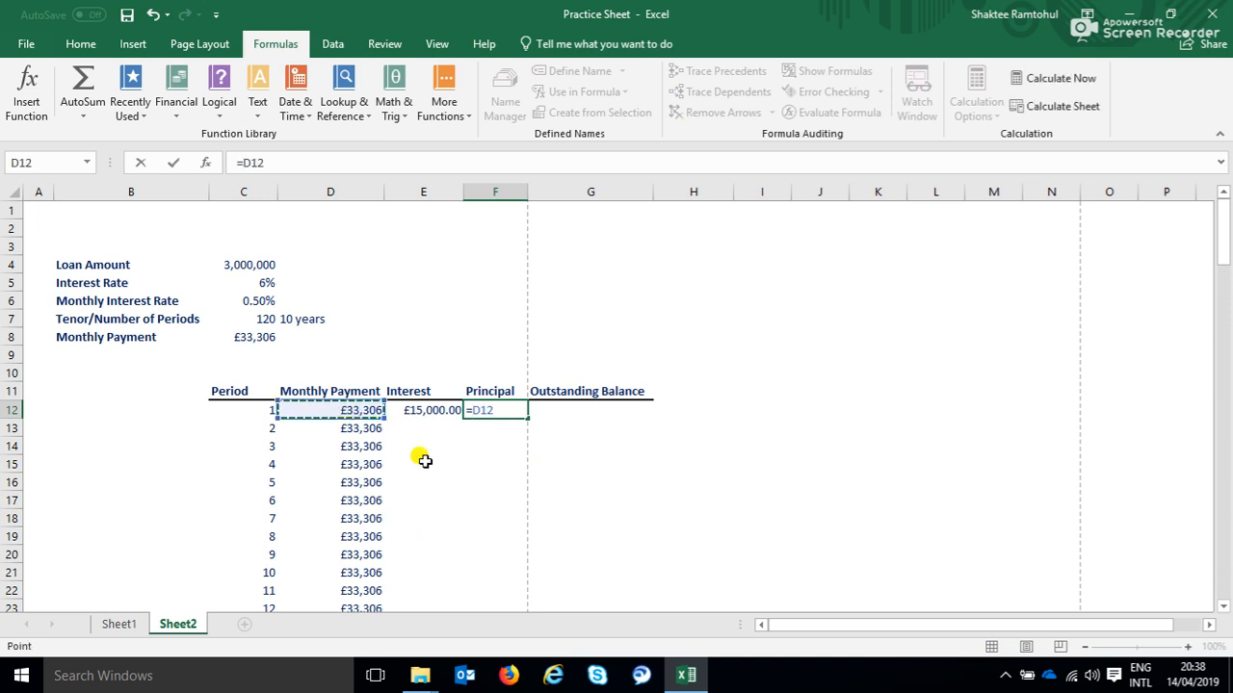
text(-)
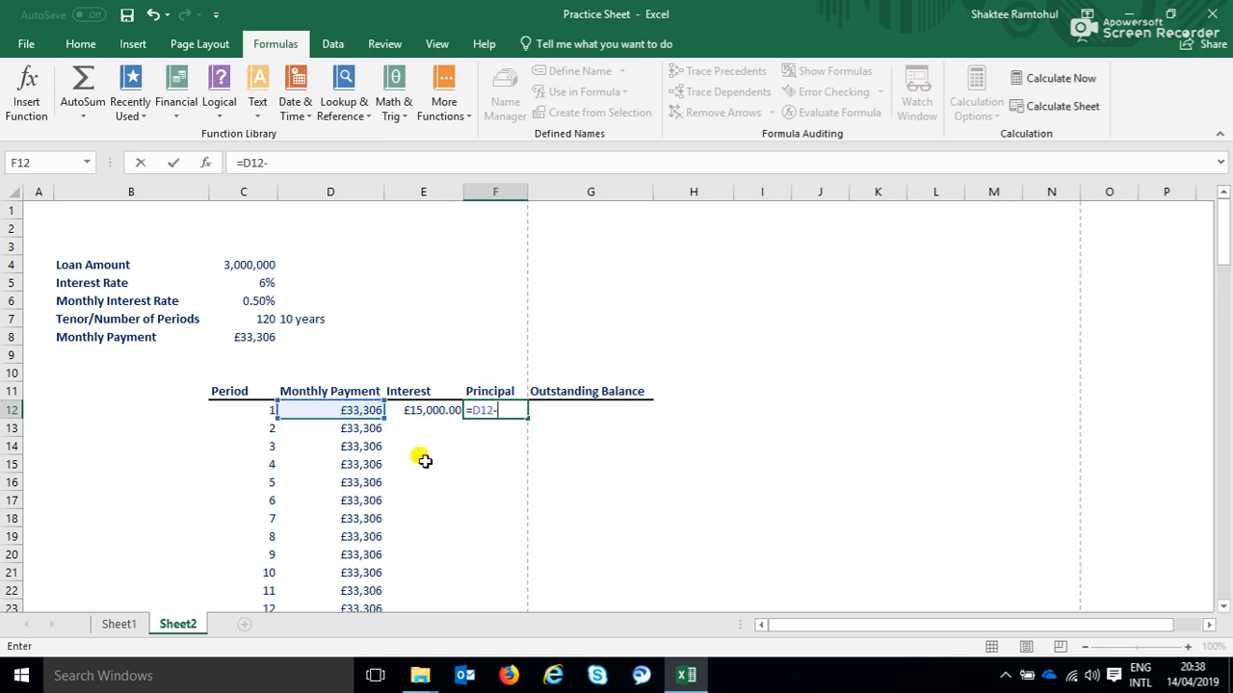
click(429, 412)
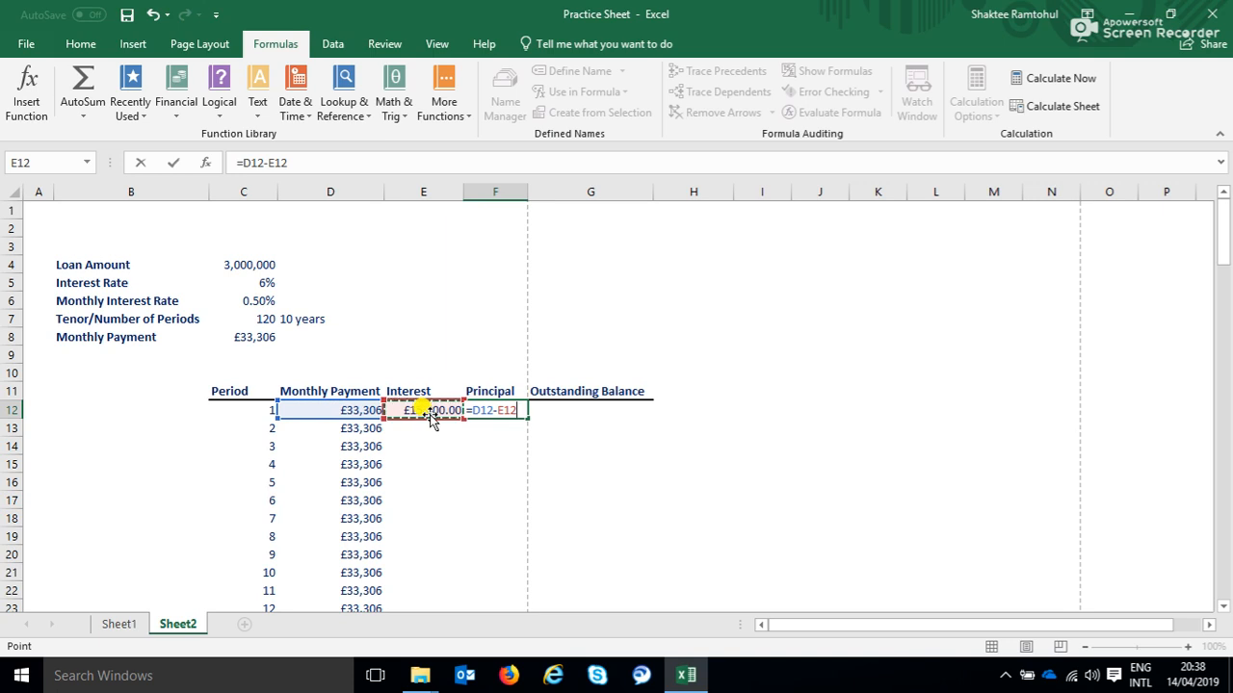
key(Return)
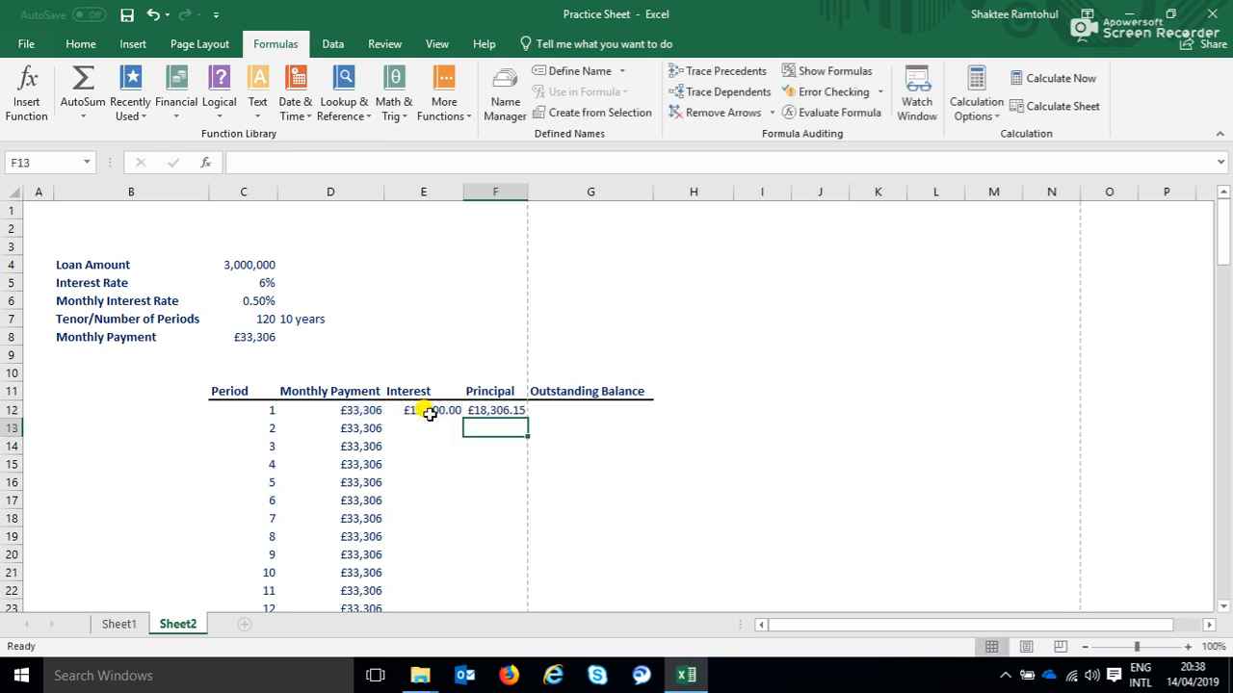
click(503, 408)
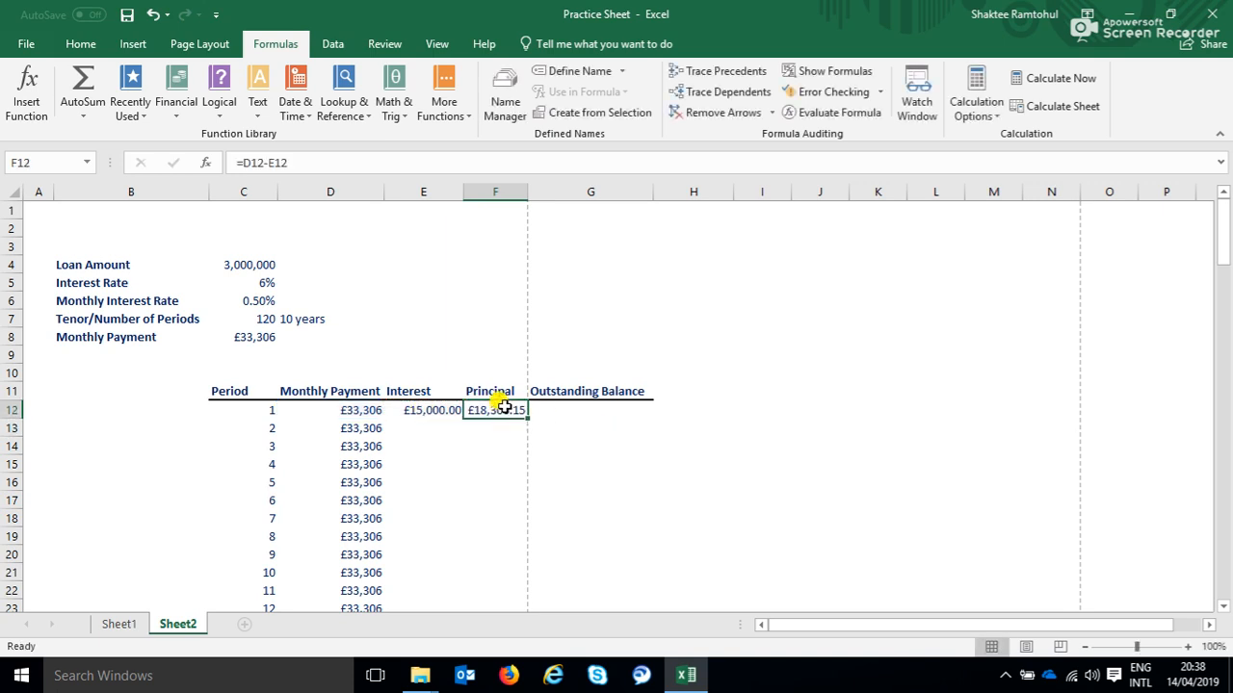
- Calculate the period 1 Outstanding Balance in cell G12 with the formula =C4-F12
click(578, 409)
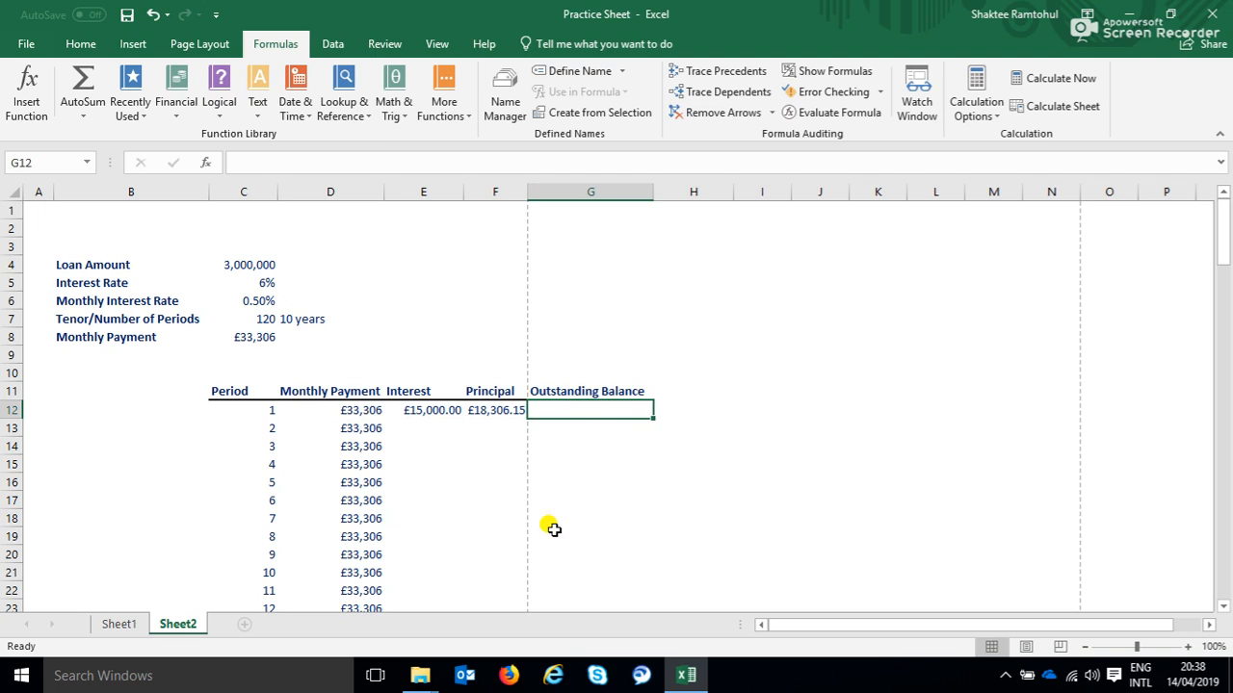
text(=)
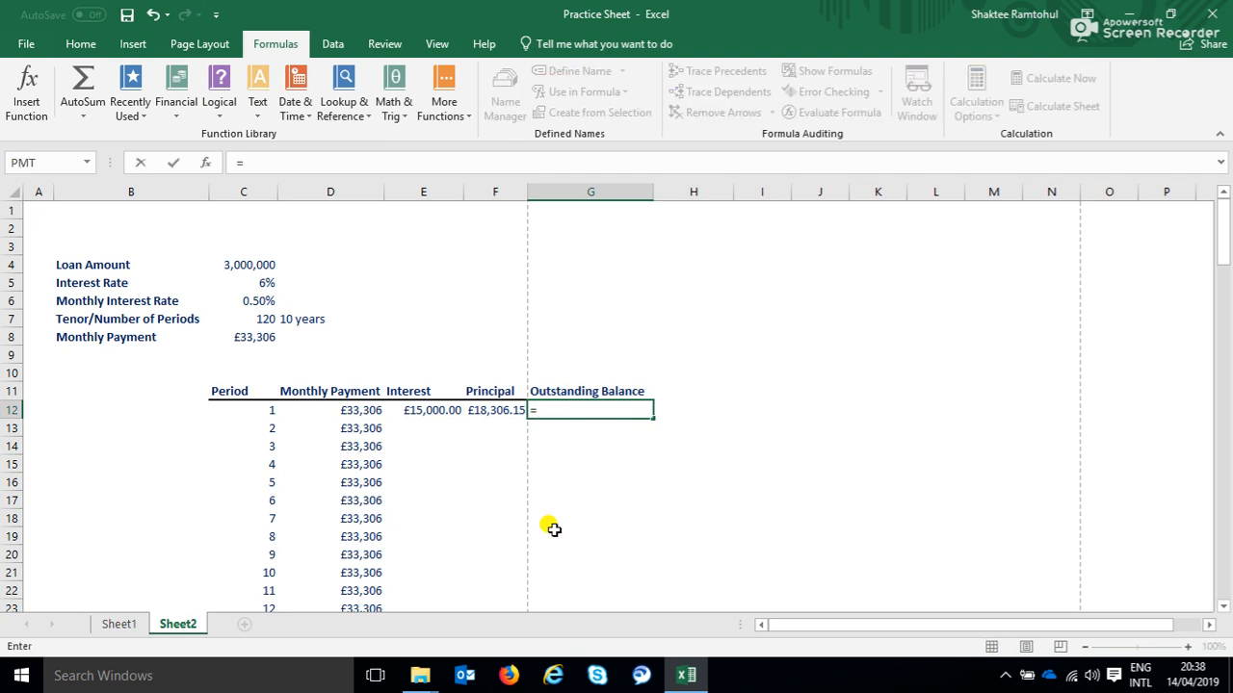
click(231, 267)
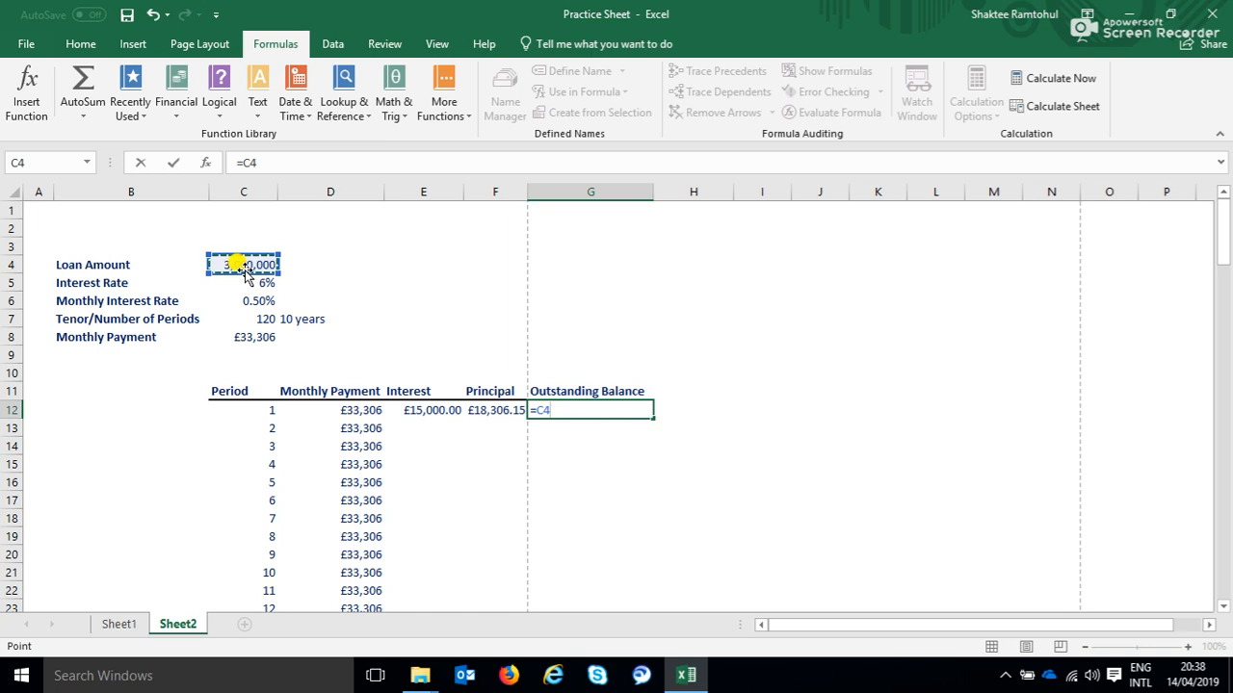
text(-)
click(498, 408)
key(Return)
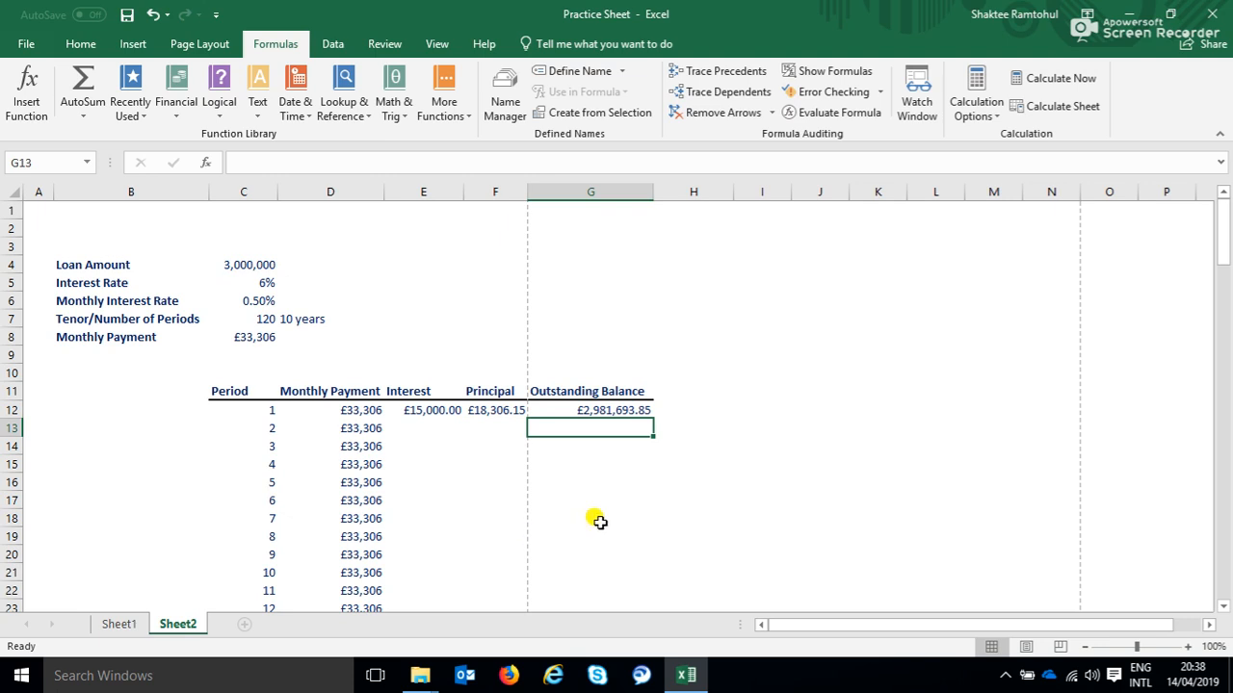
click(597, 410)
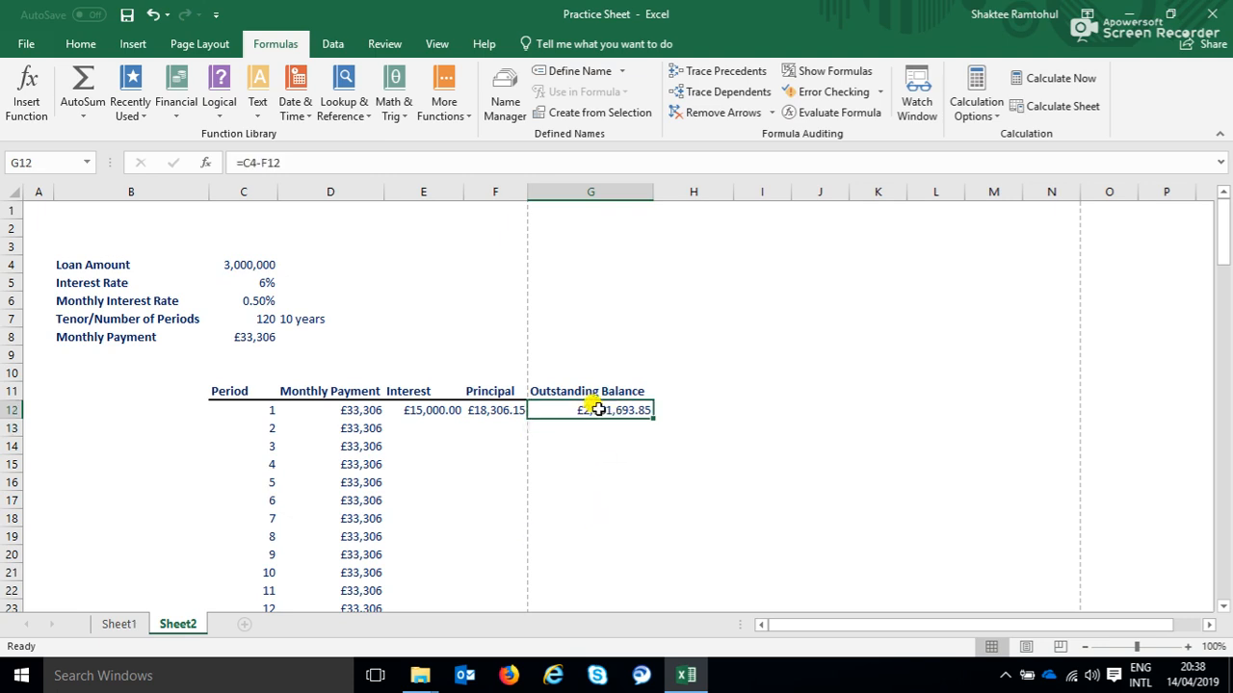
- Calculate the period 2 Interest in cell E13 with the formula =$C$6*G12, keeping the monthly interest rate reference absolute
click(420, 425)
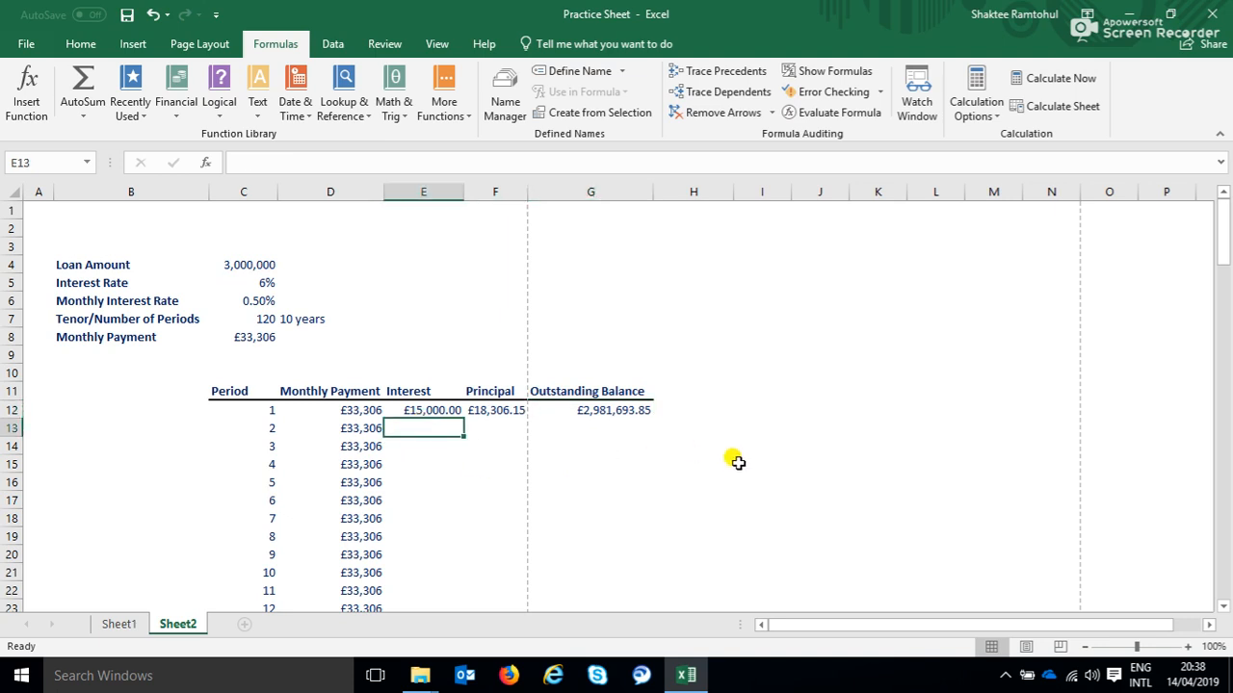
text(=)
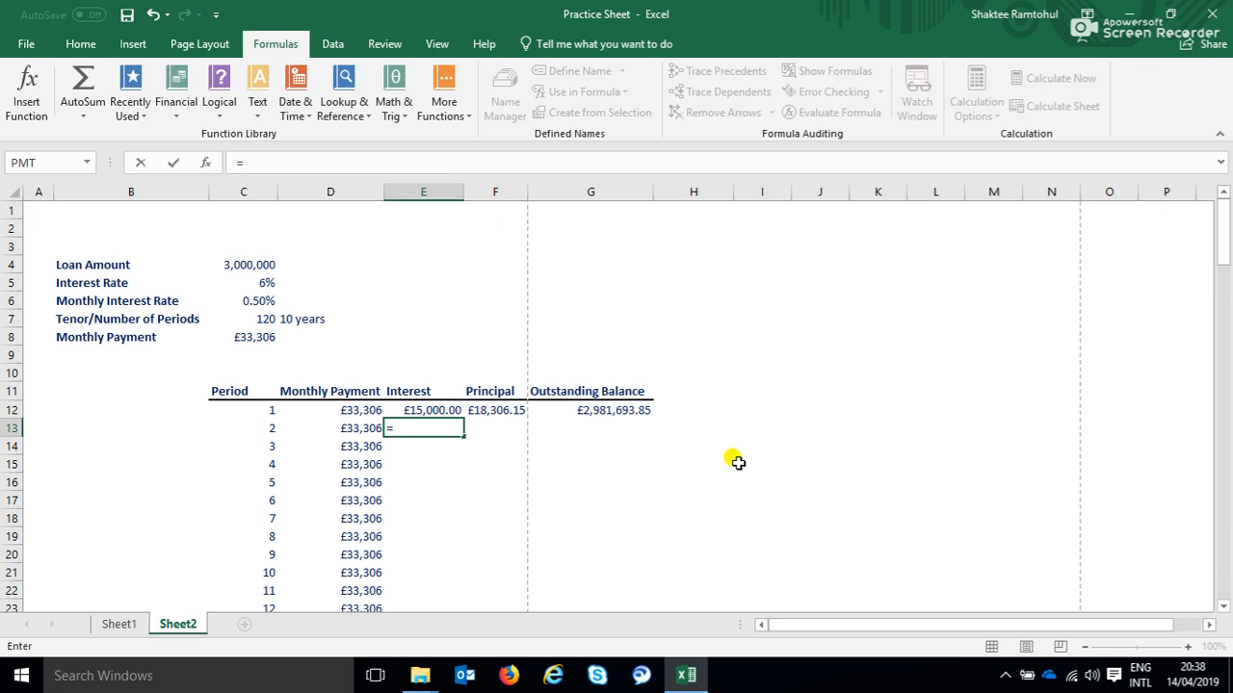
click(248, 301)
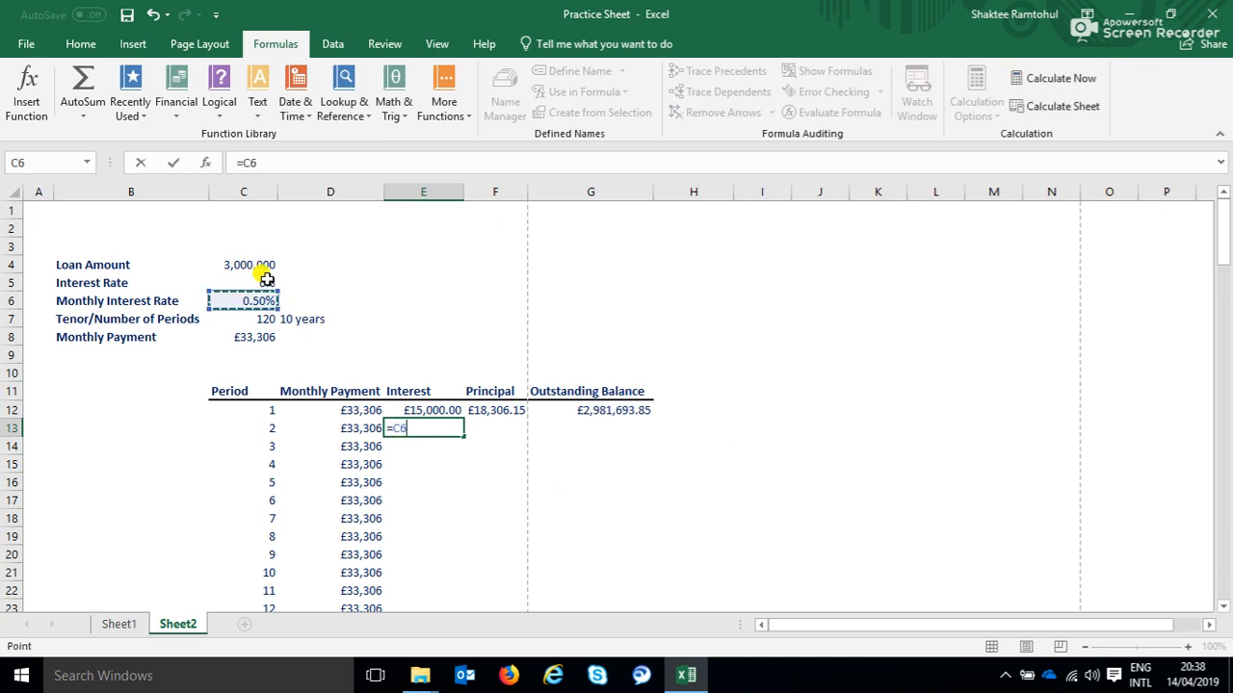
click(247, 165)
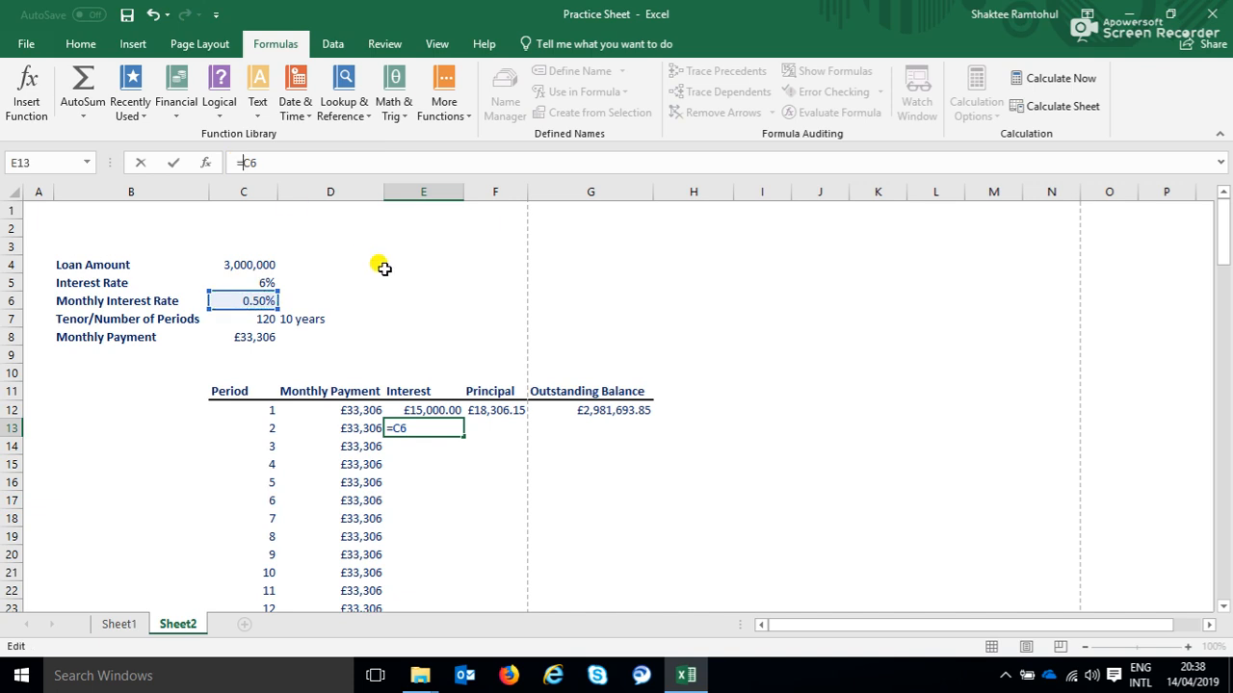
text($C$6*)
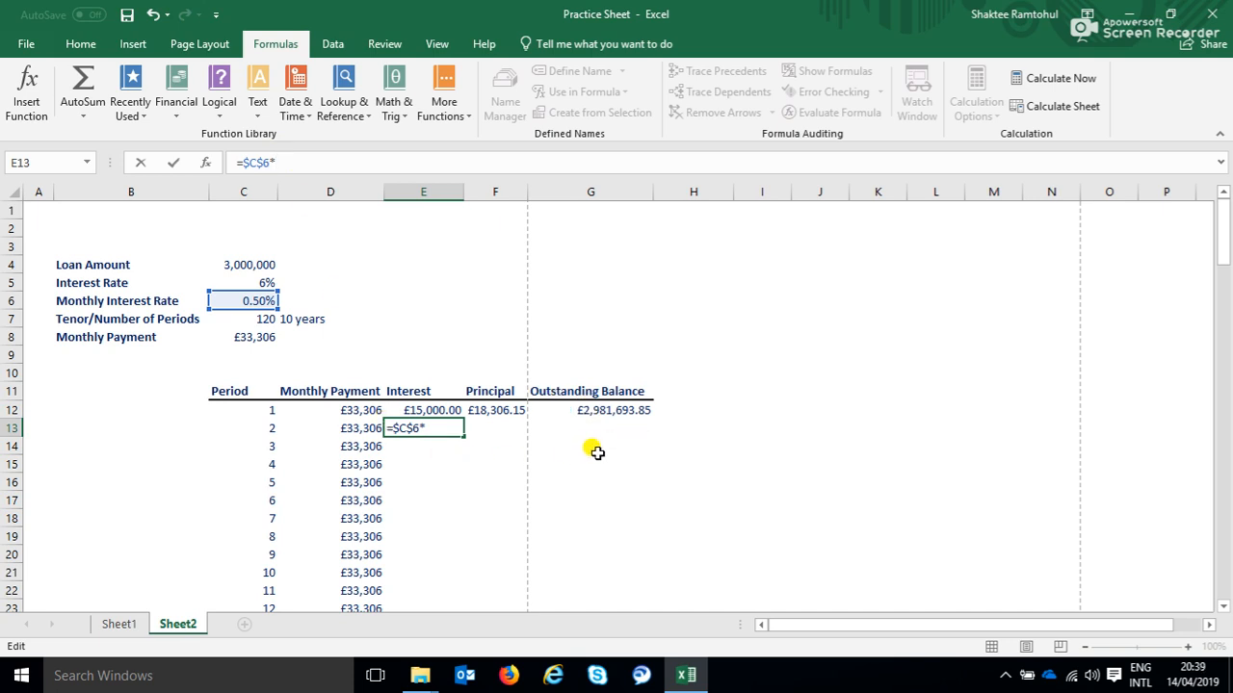
click(590, 413)
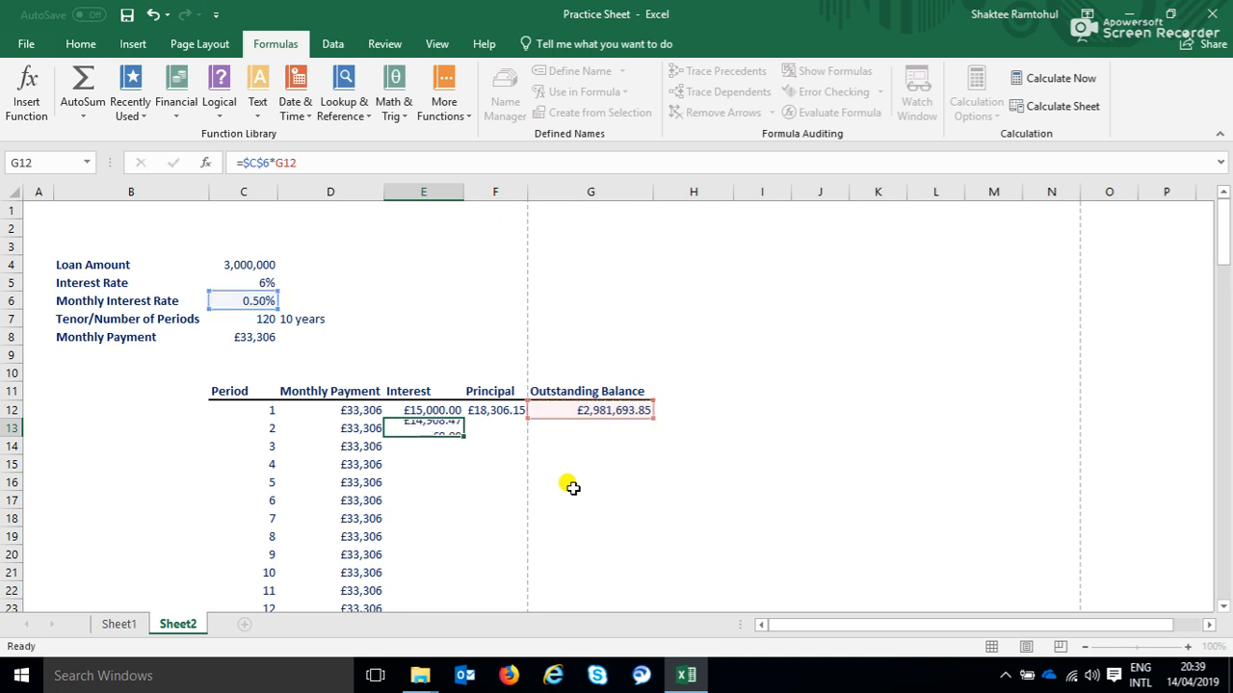
key(Return)
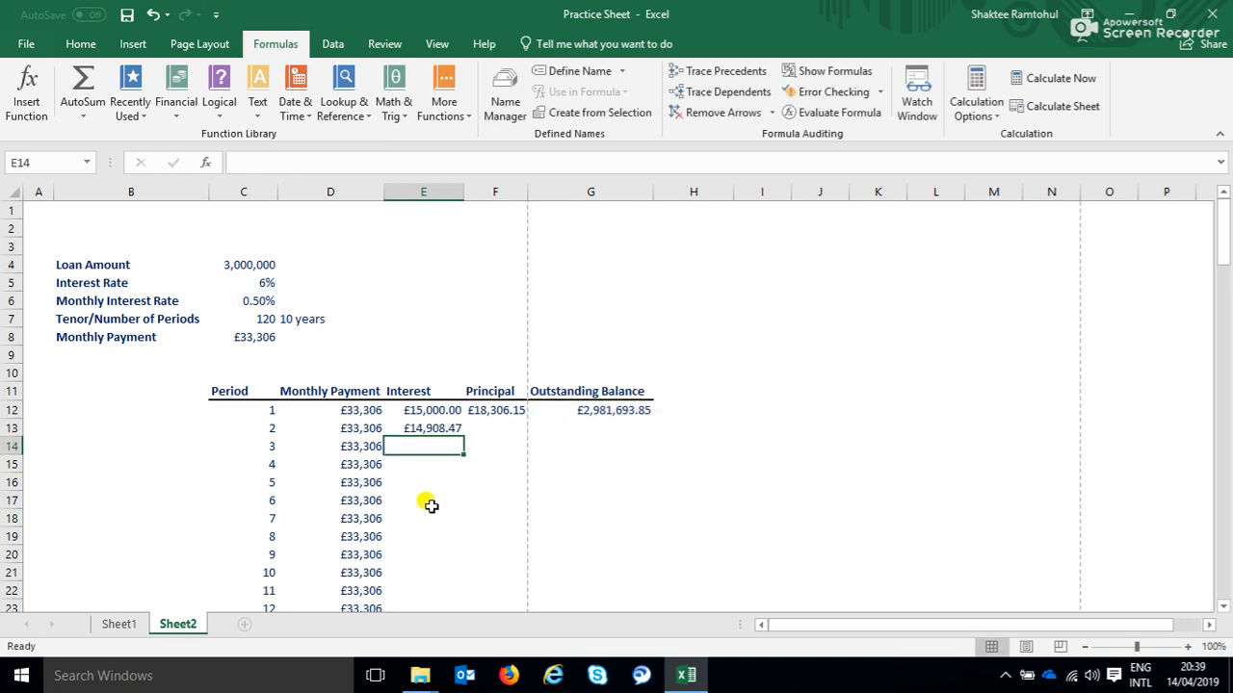
click(419, 428)
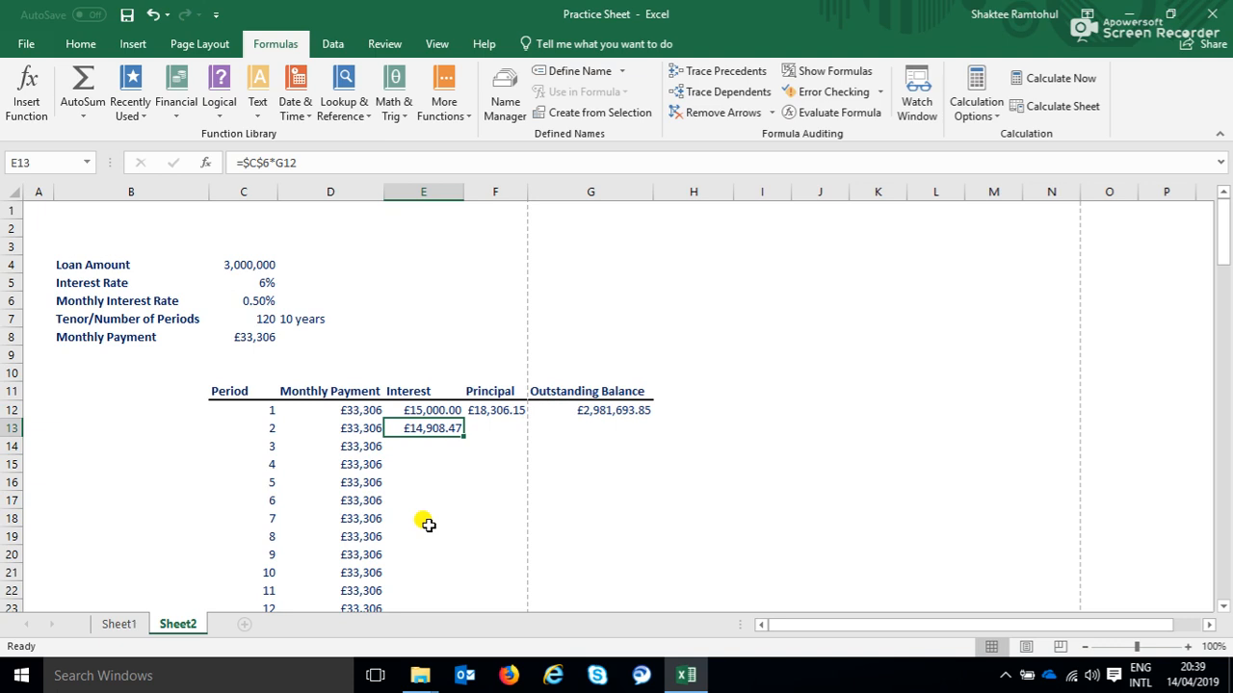
- Calculate the period 2 Principal in cell F13 with the formula =D13-E13
click(494, 426)
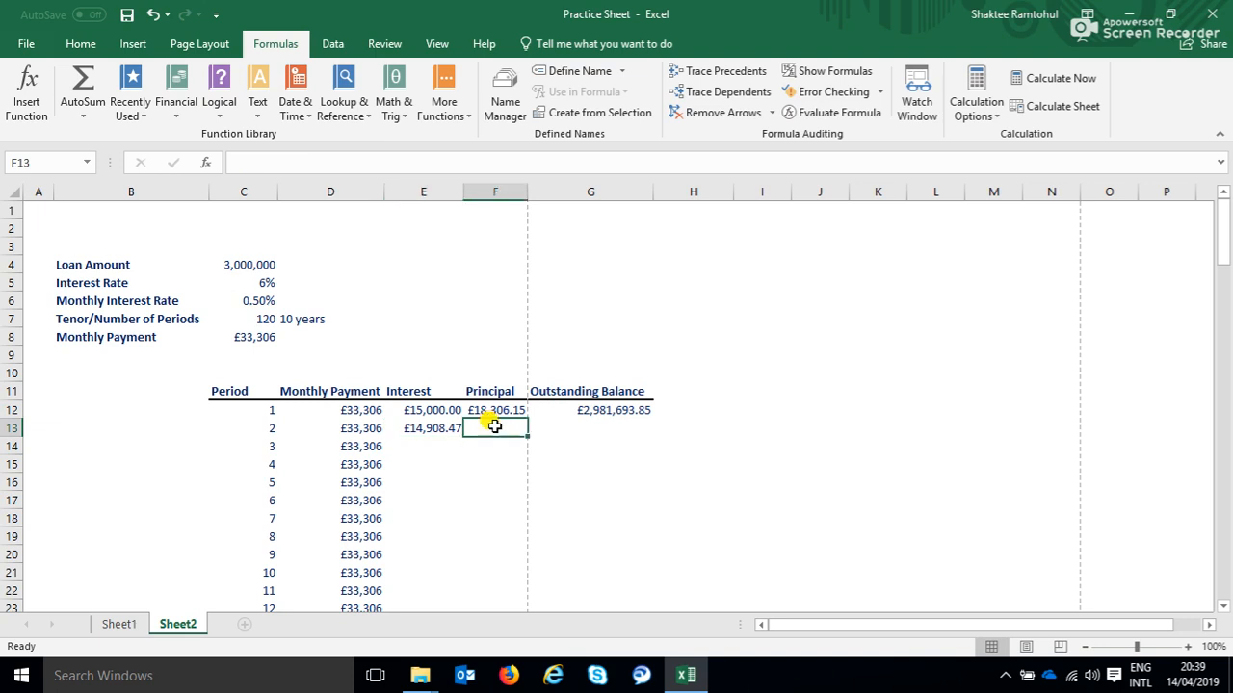
text(=)
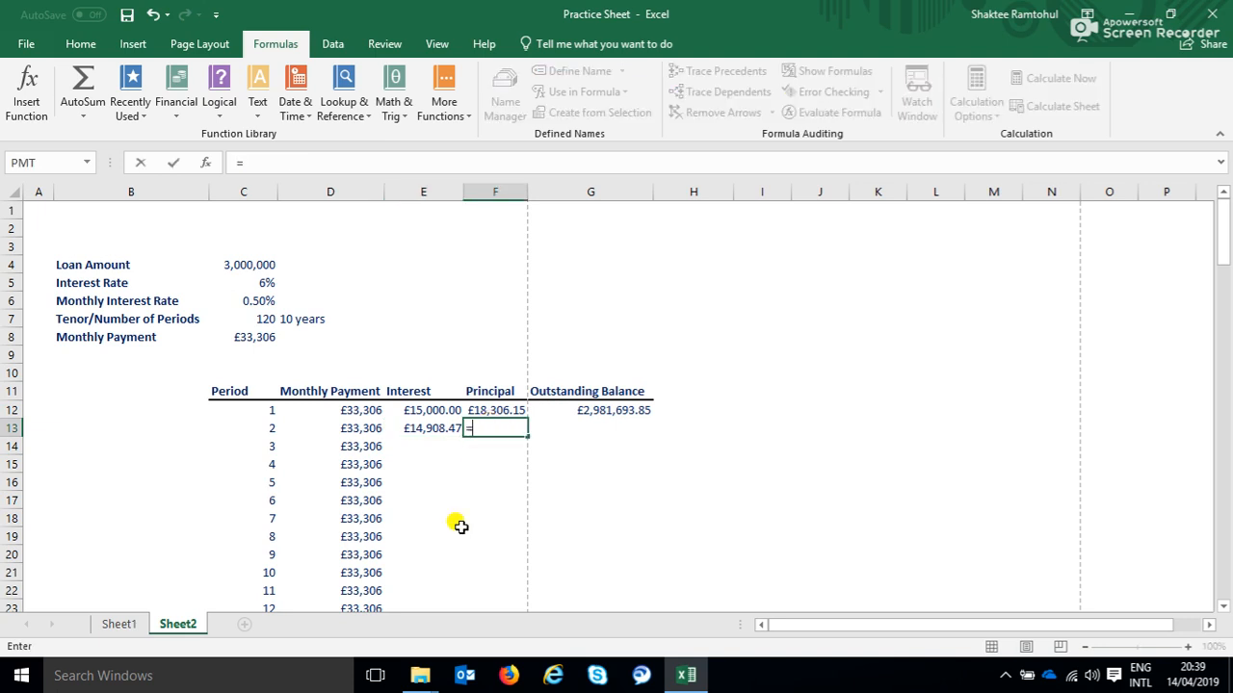
click(358, 428)
text(-)
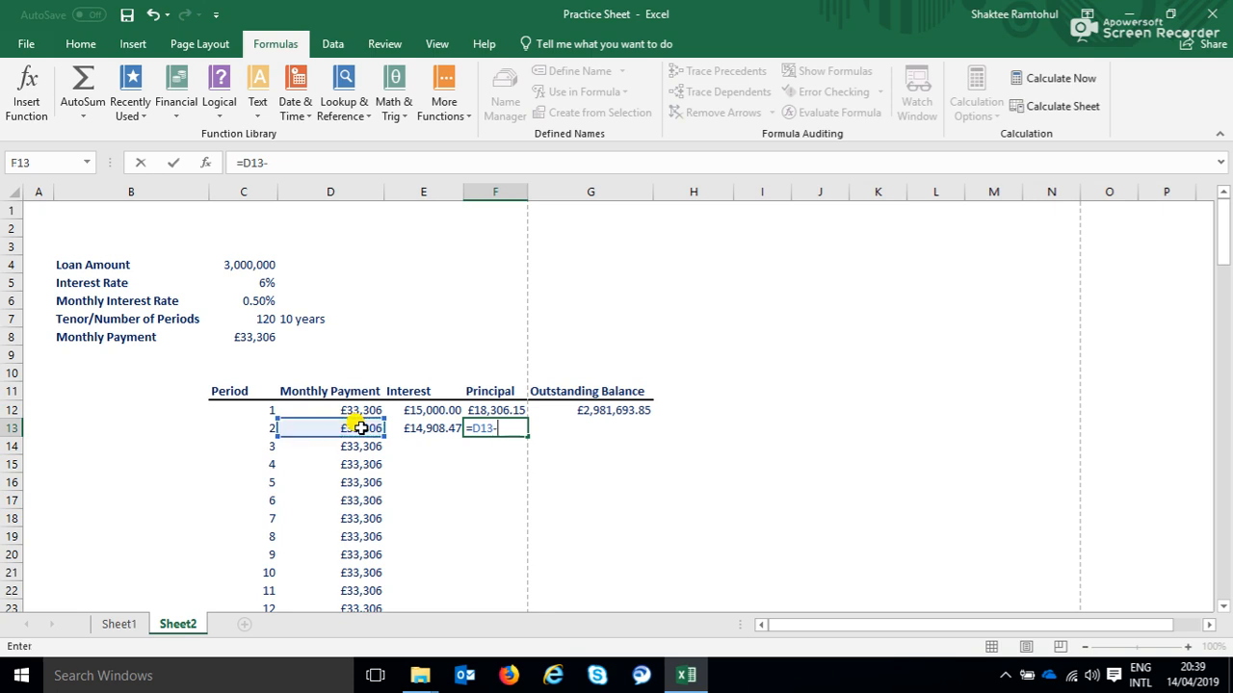
click(428, 430)
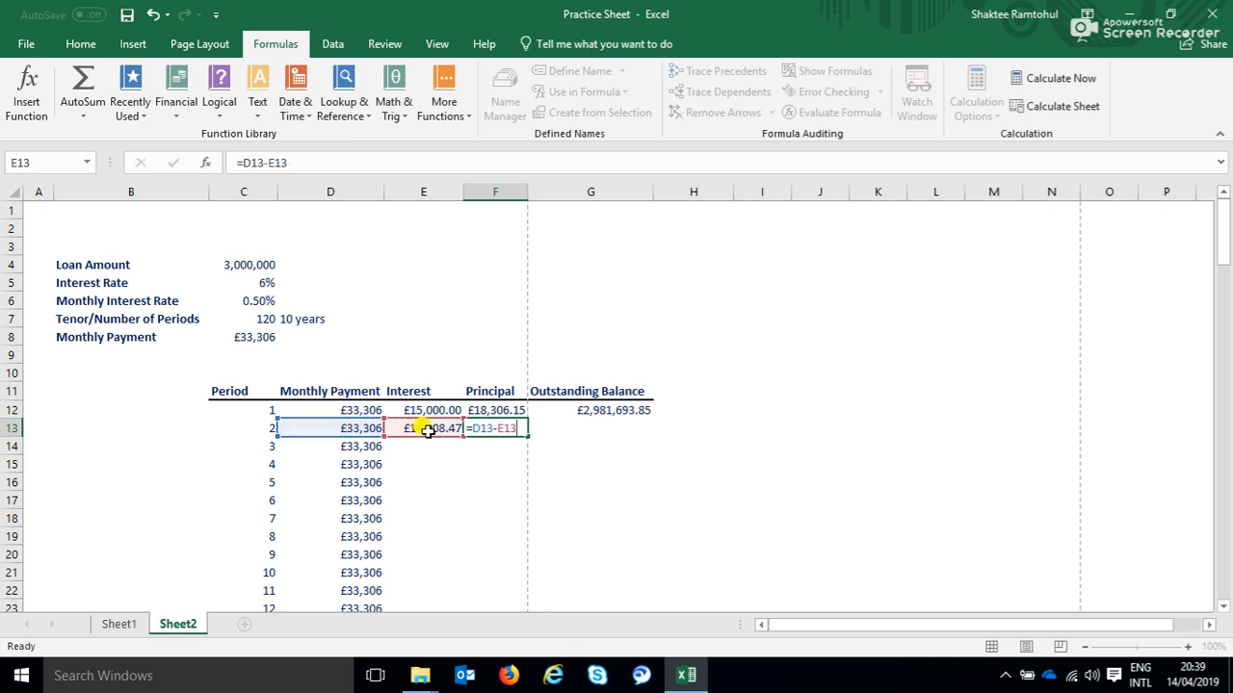
key(Return)
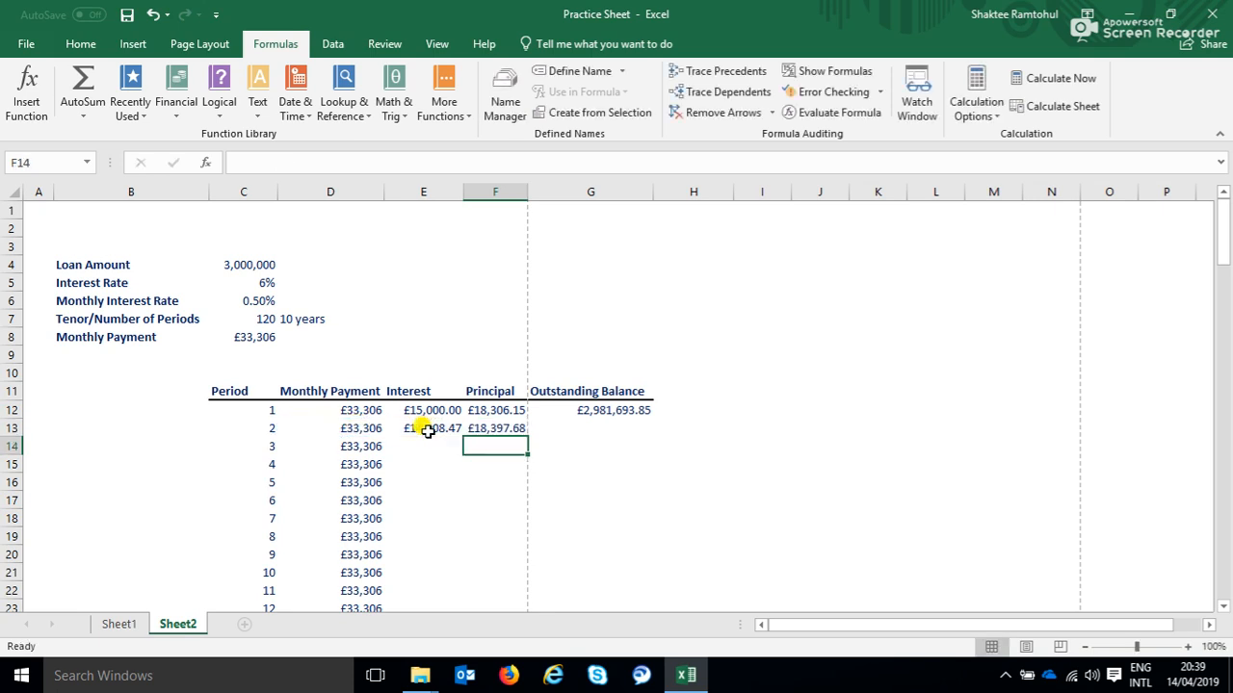
click(498, 431)
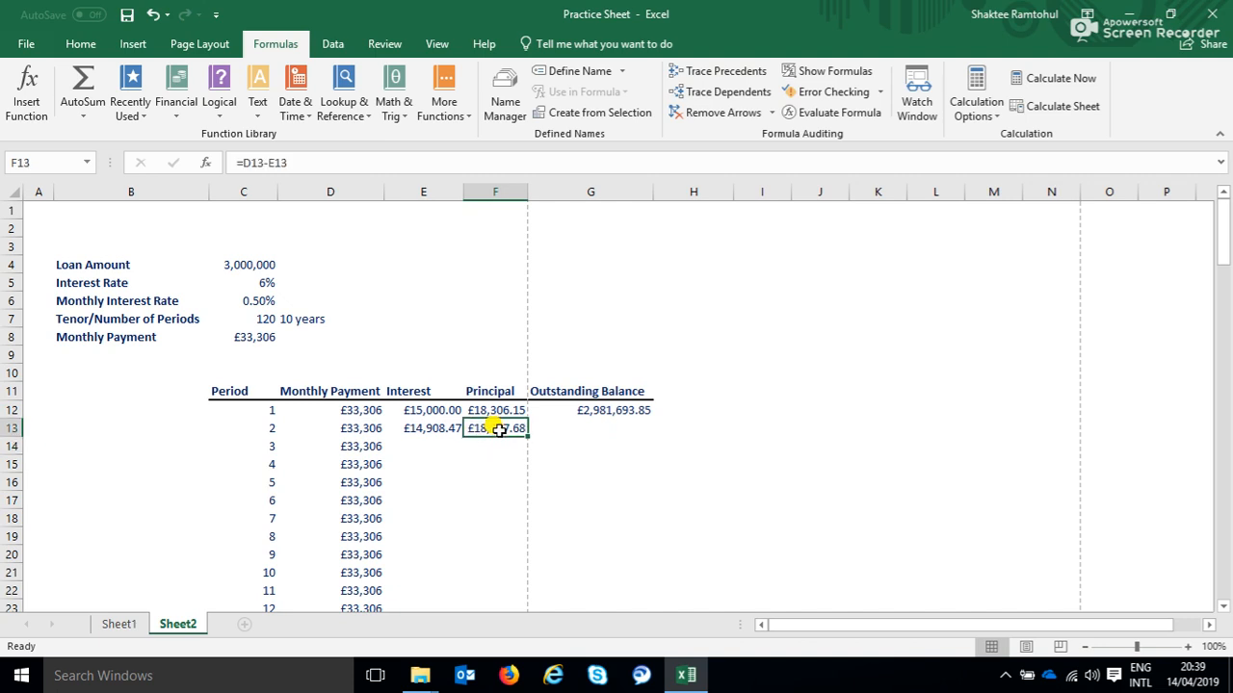
- Calculate the period 2 Outstanding Balance in cell G13 with the formula =G12-F13
click(569, 430)
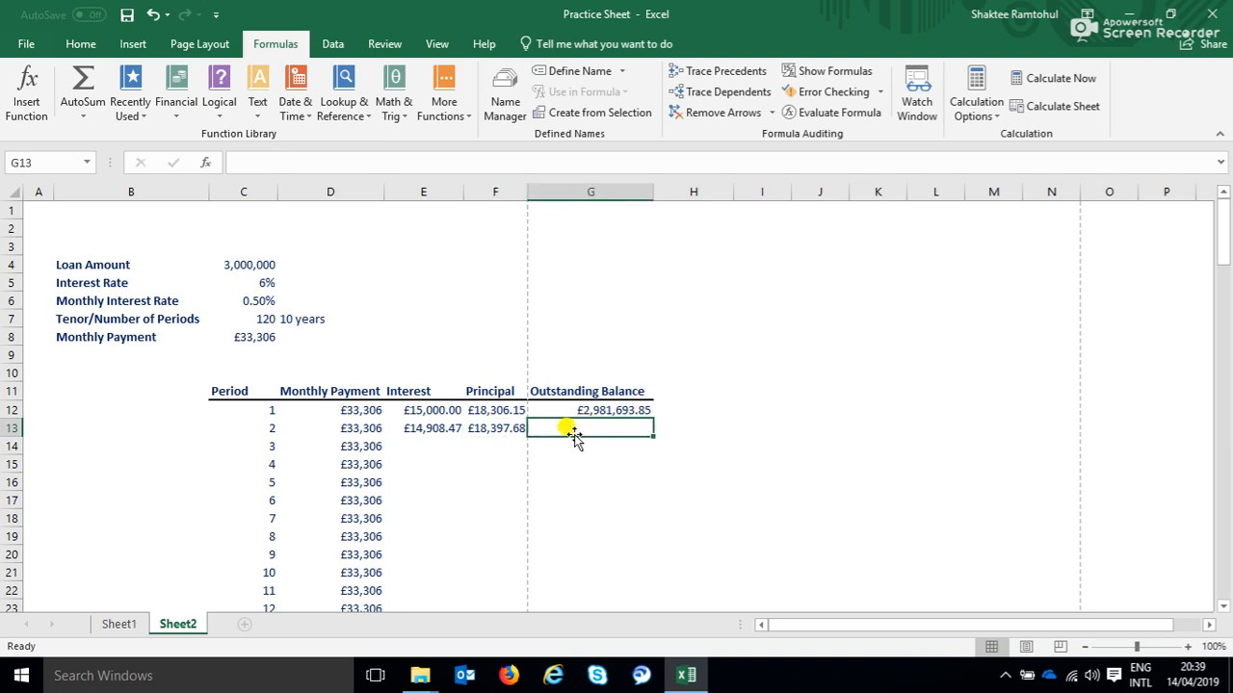
click(591, 409)
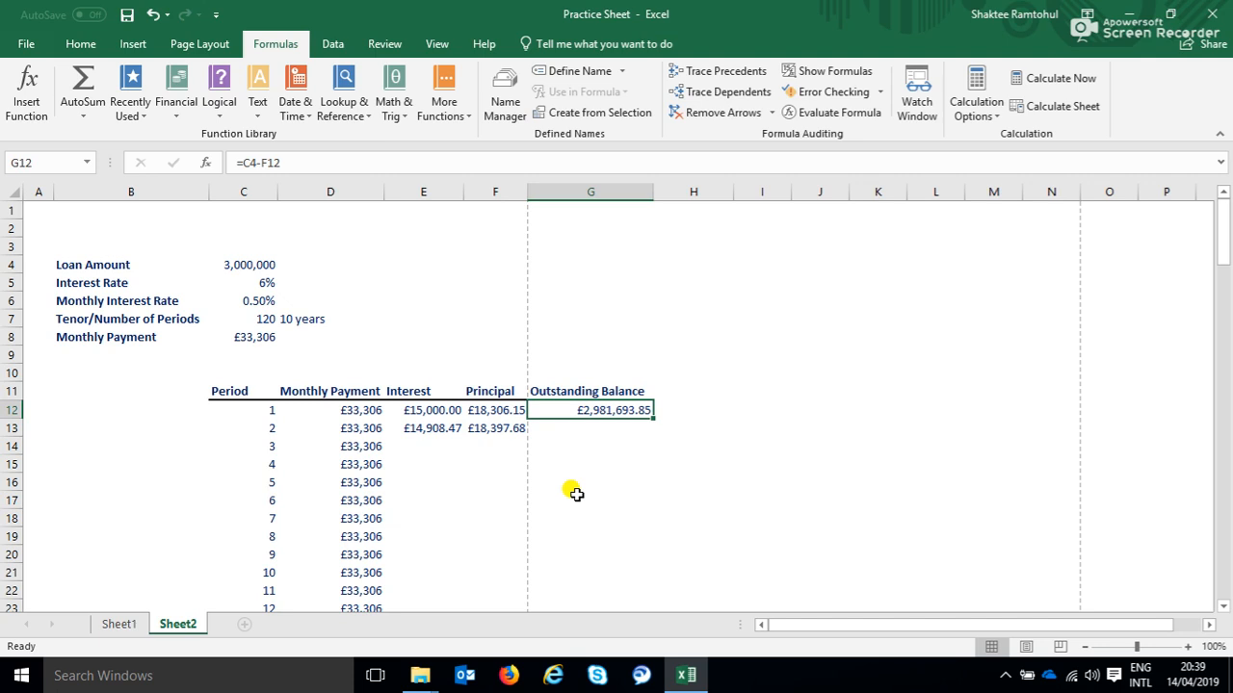
click(573, 429)
text(=)
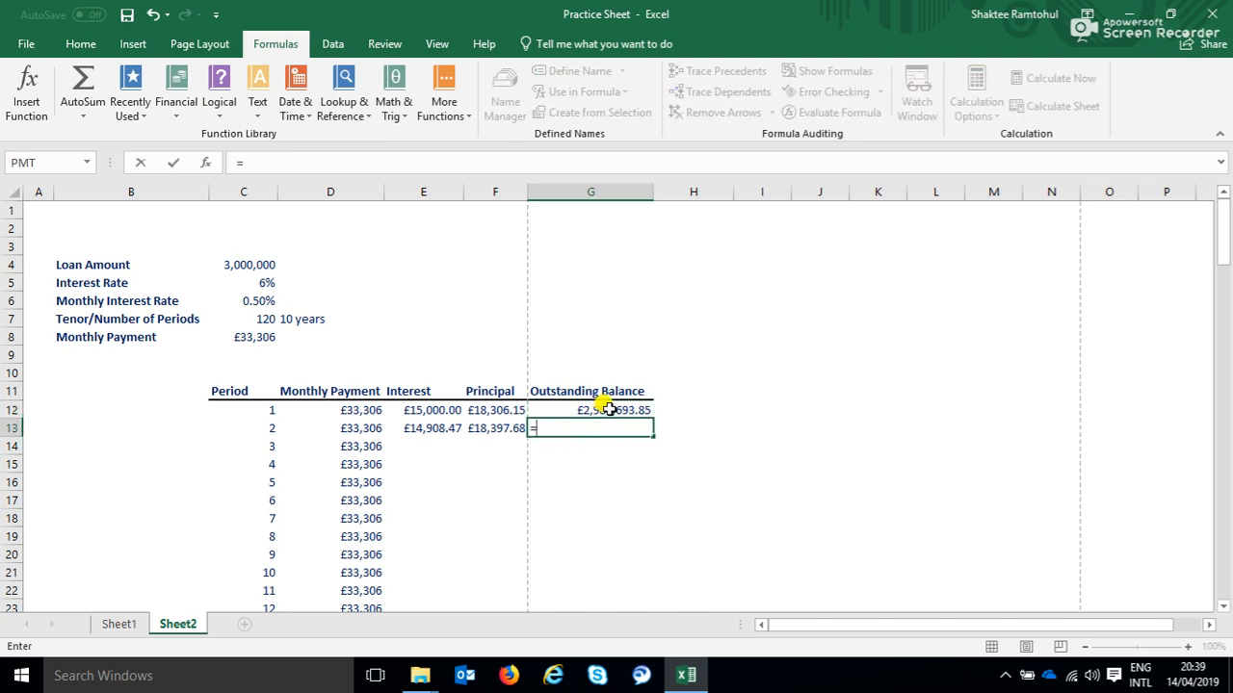
click(606, 410)
text(-)
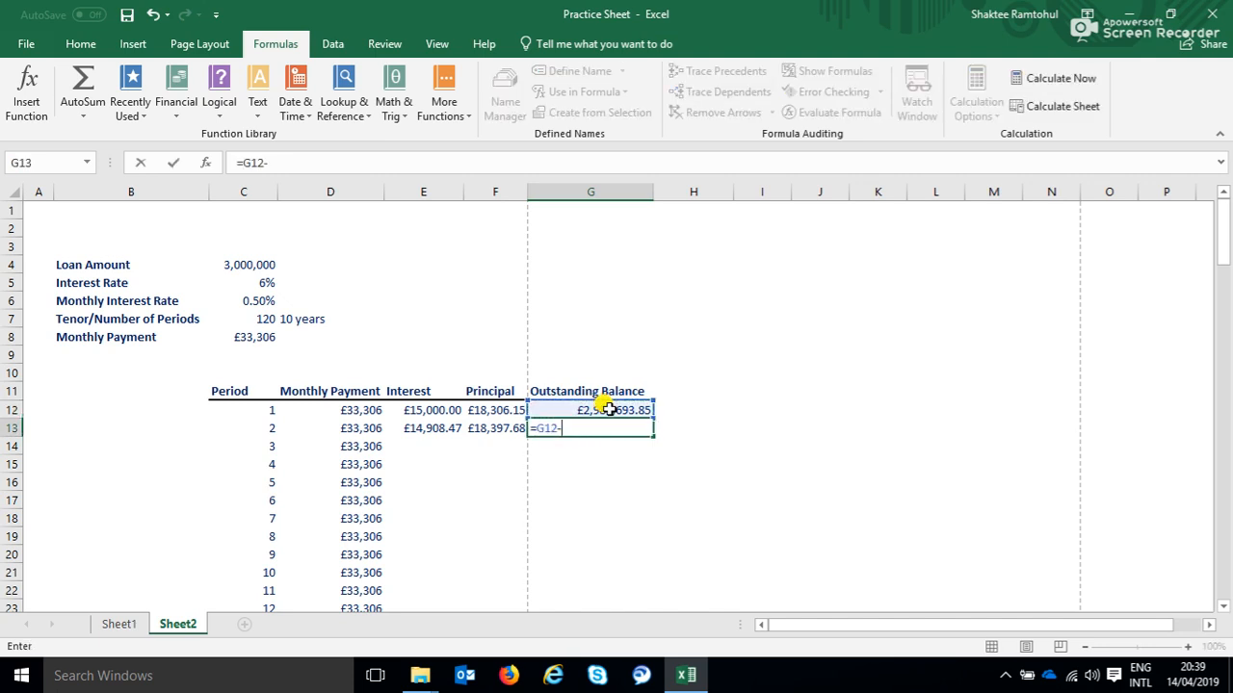
click(500, 428)
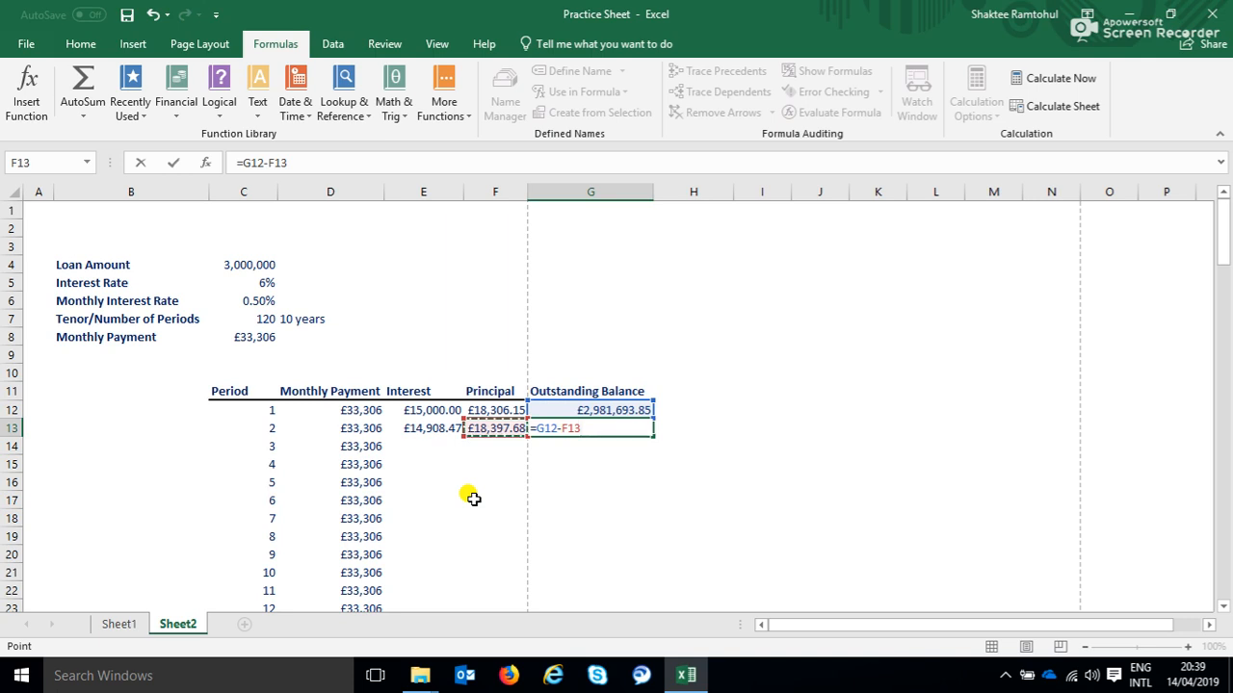
key(Return)
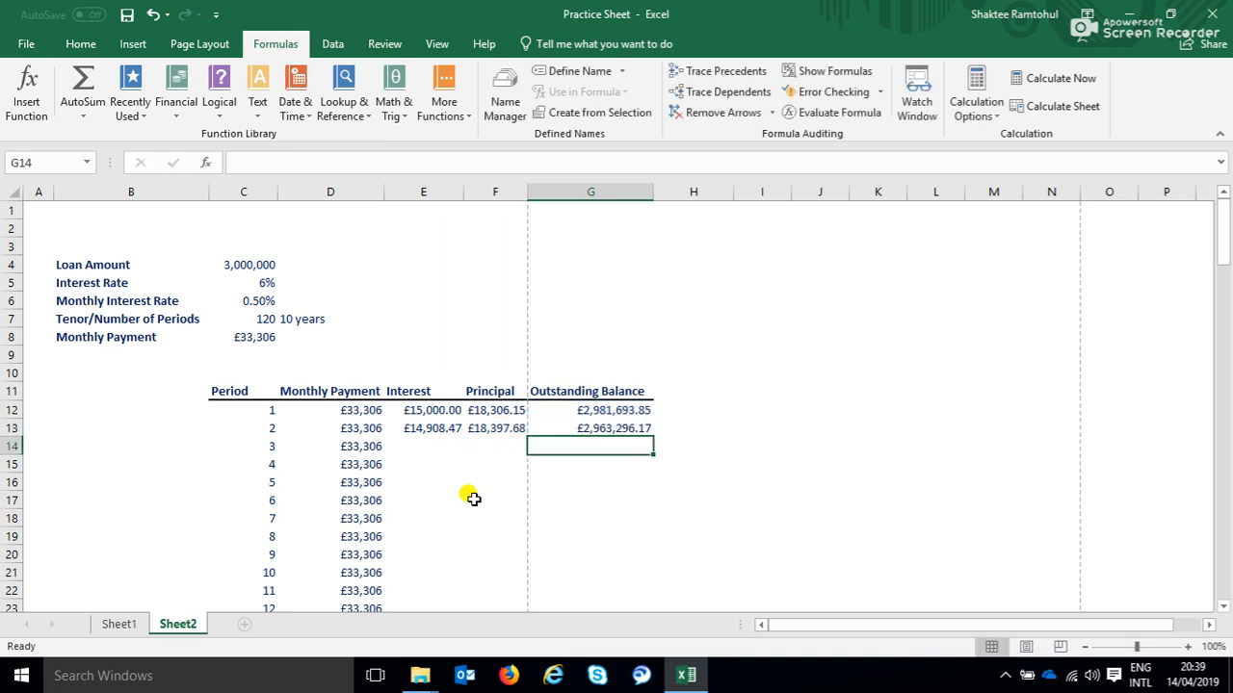
- Fill the period 2 Interest, Principal and Outstanding Balance formulas in E13:G13 down through period 120 in row 131
click(421, 427)
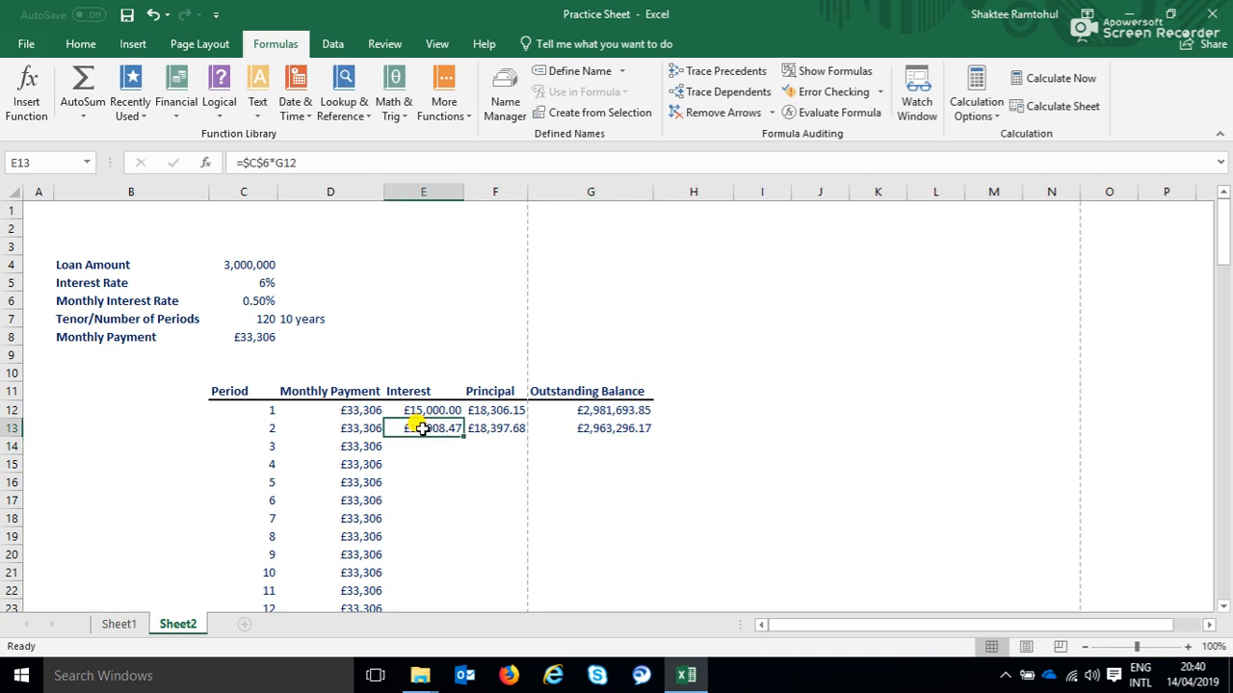
drag(421, 428, 616, 430)
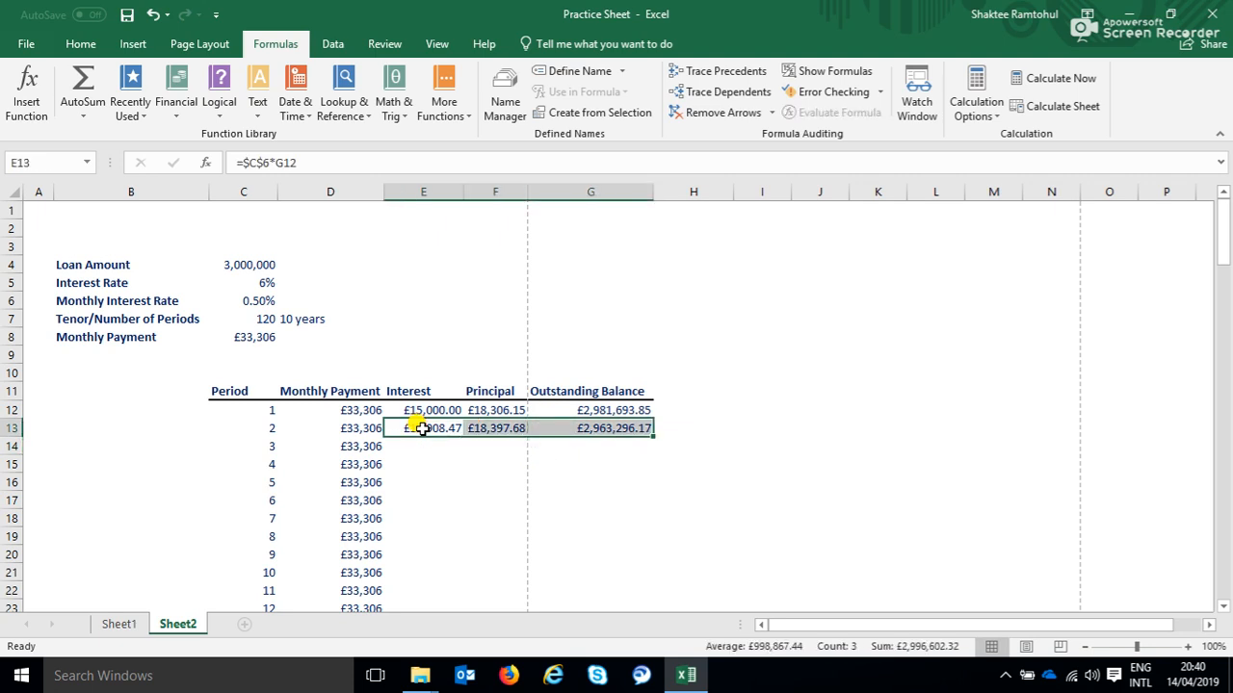
double_click(653, 437)
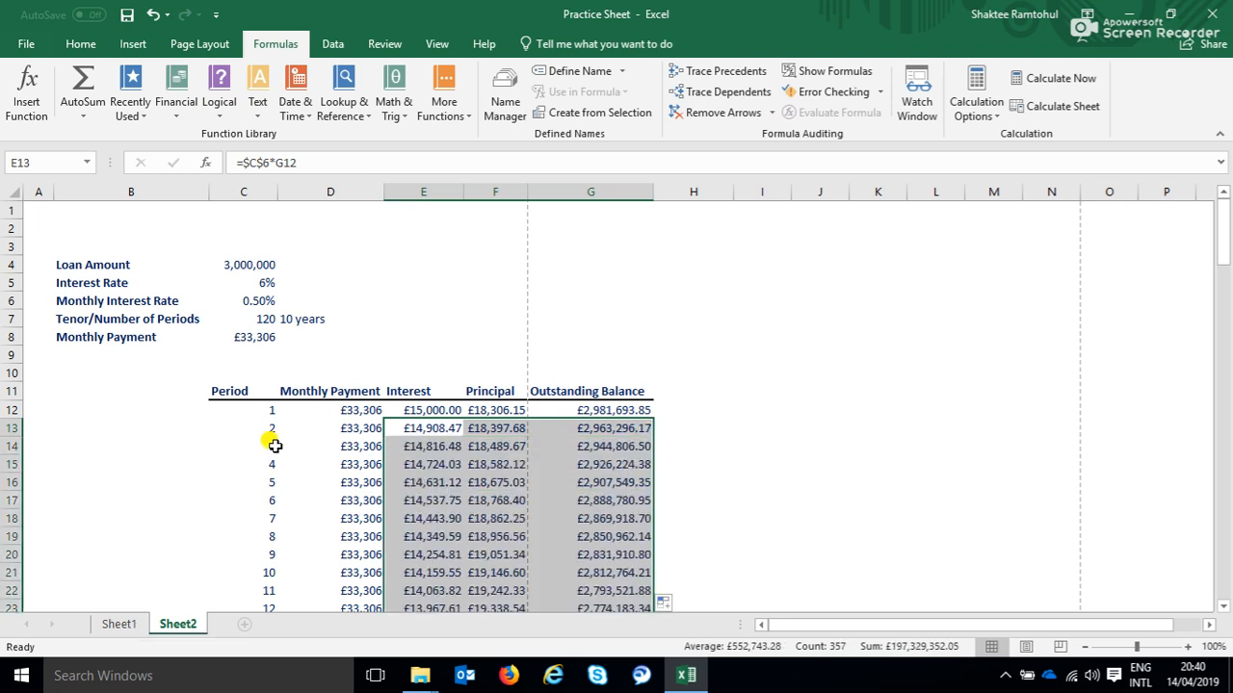
click(956, 333)
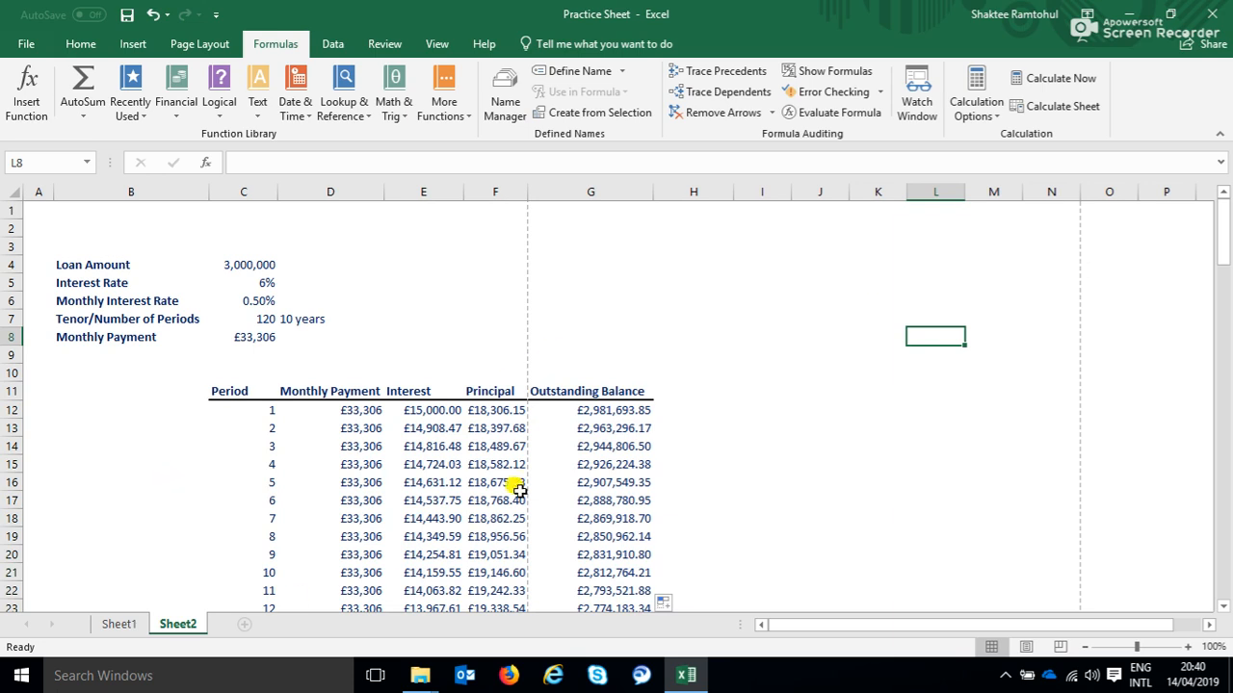
- Check the final Outstanding Balance for period 120 in cell G131 at the end of the schedule
drag(1223, 221, 1220, 585)
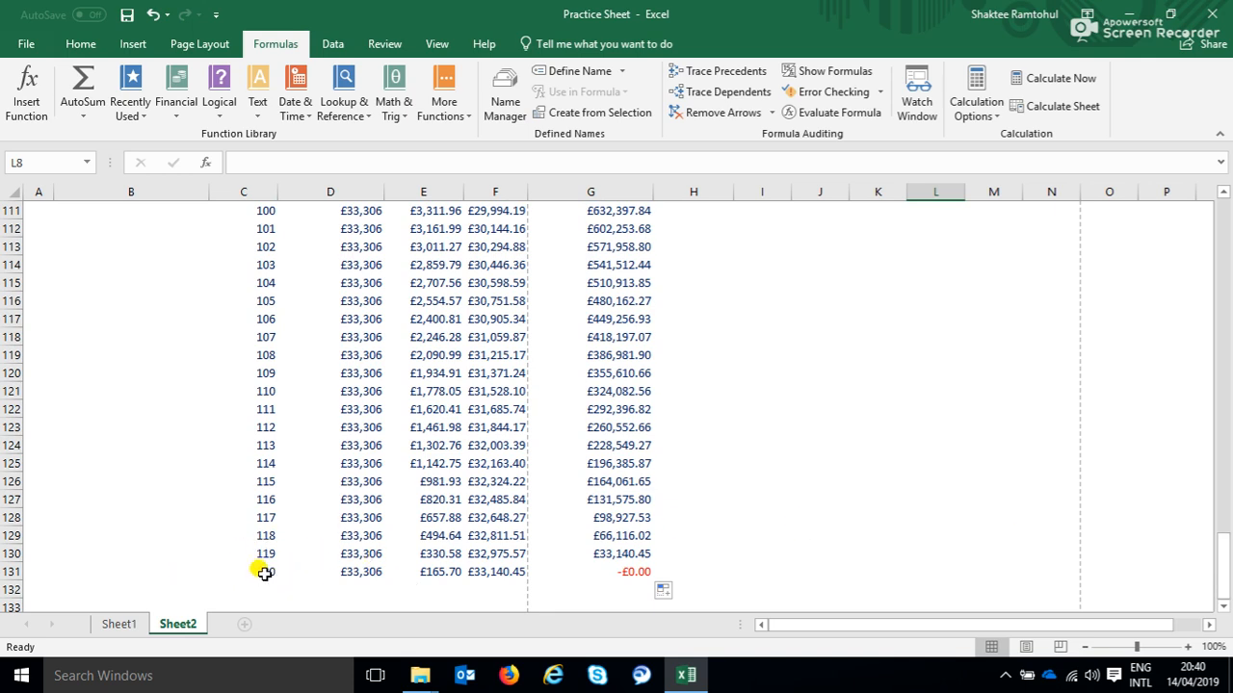
click(633, 570)
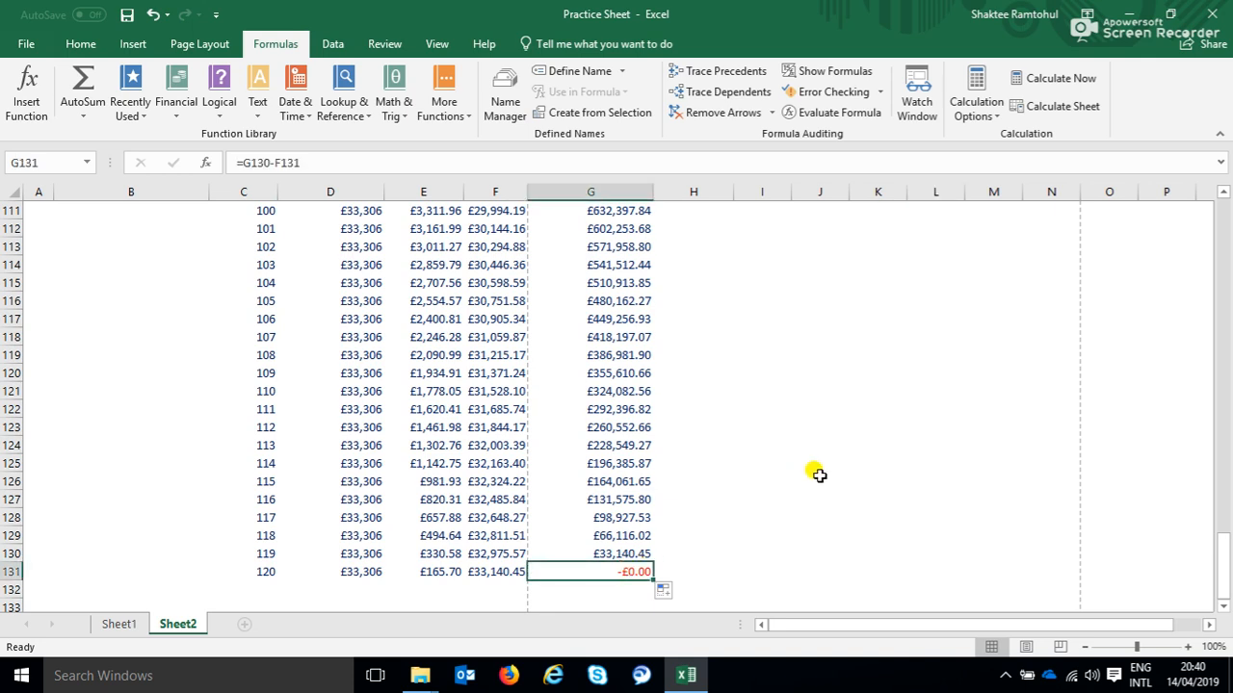
mouse_move(1223, 568)
mouse_down()
mouse_move(1227, 55)
mouse_move(1227, 572)
mouse_up()
drag(1223, 564, 1221, 631)
click(1185, 675)
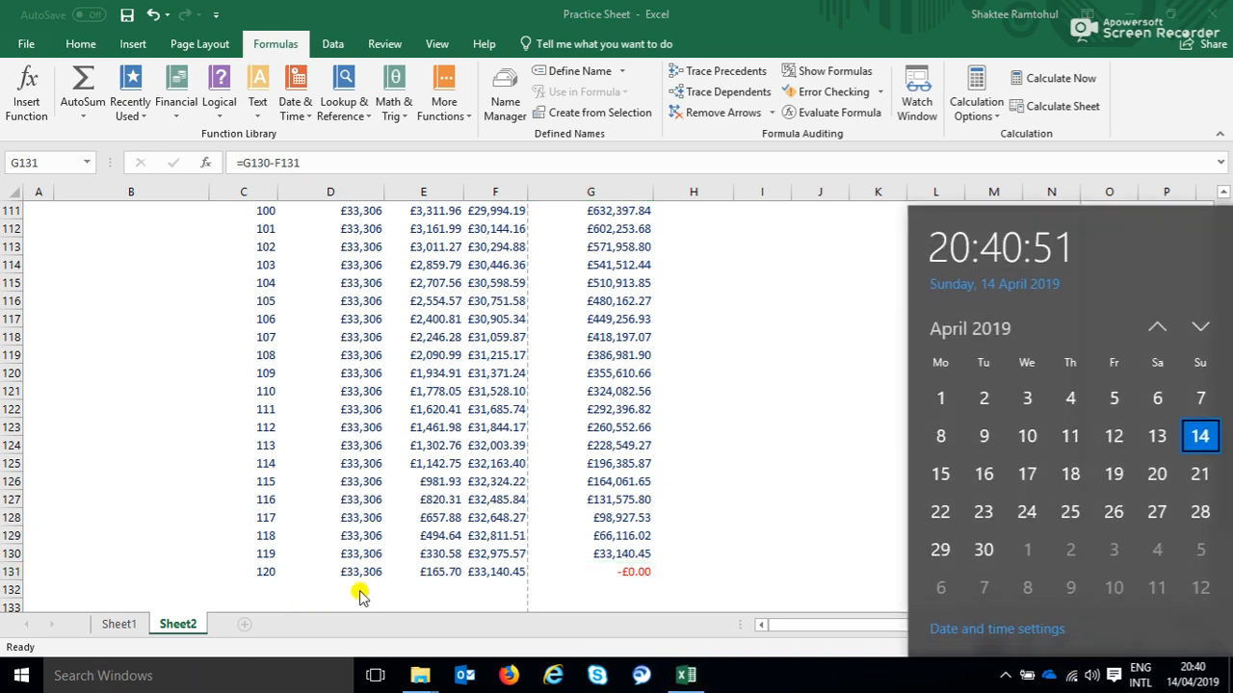
click(436, 595)
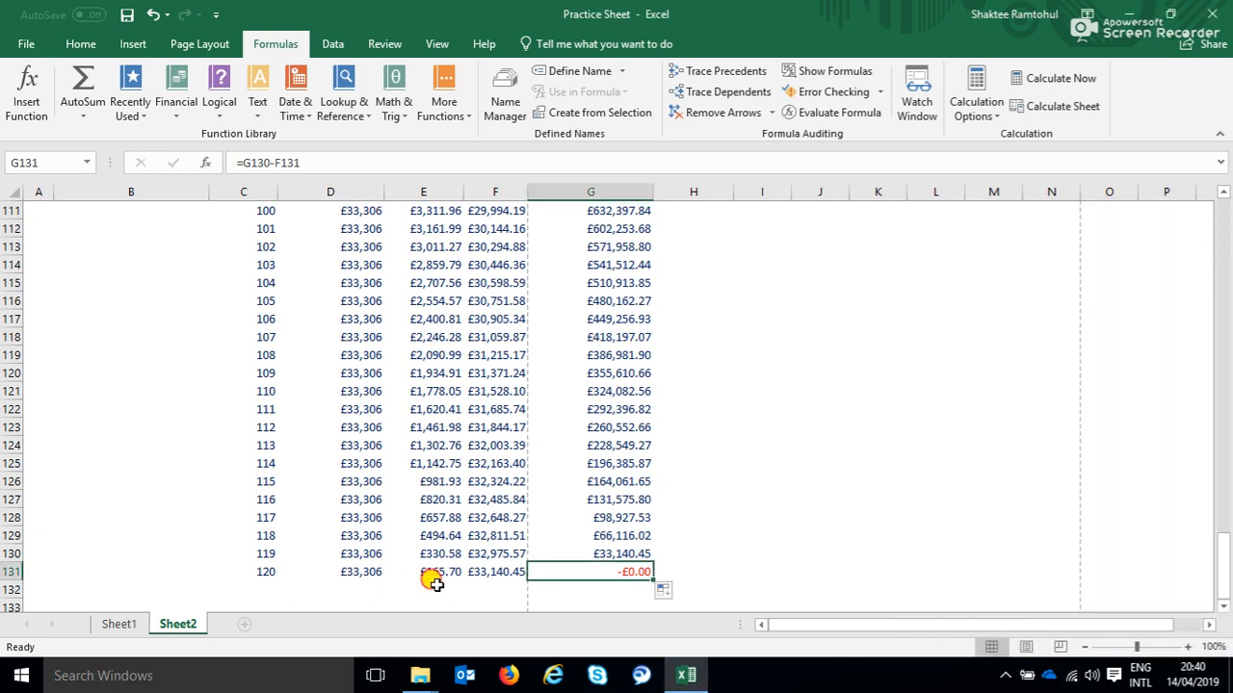
- Total the Interest column in cell E132 with the formula =SUM(E12:E131)
click(425, 589)
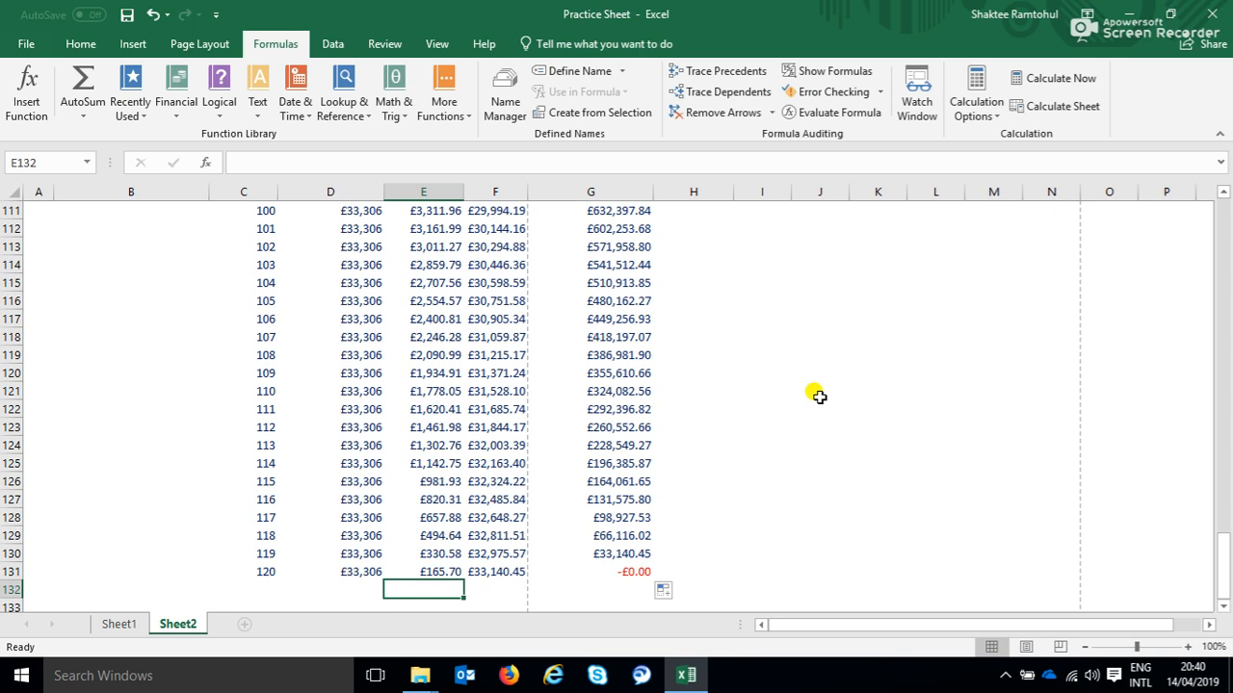
text(=)
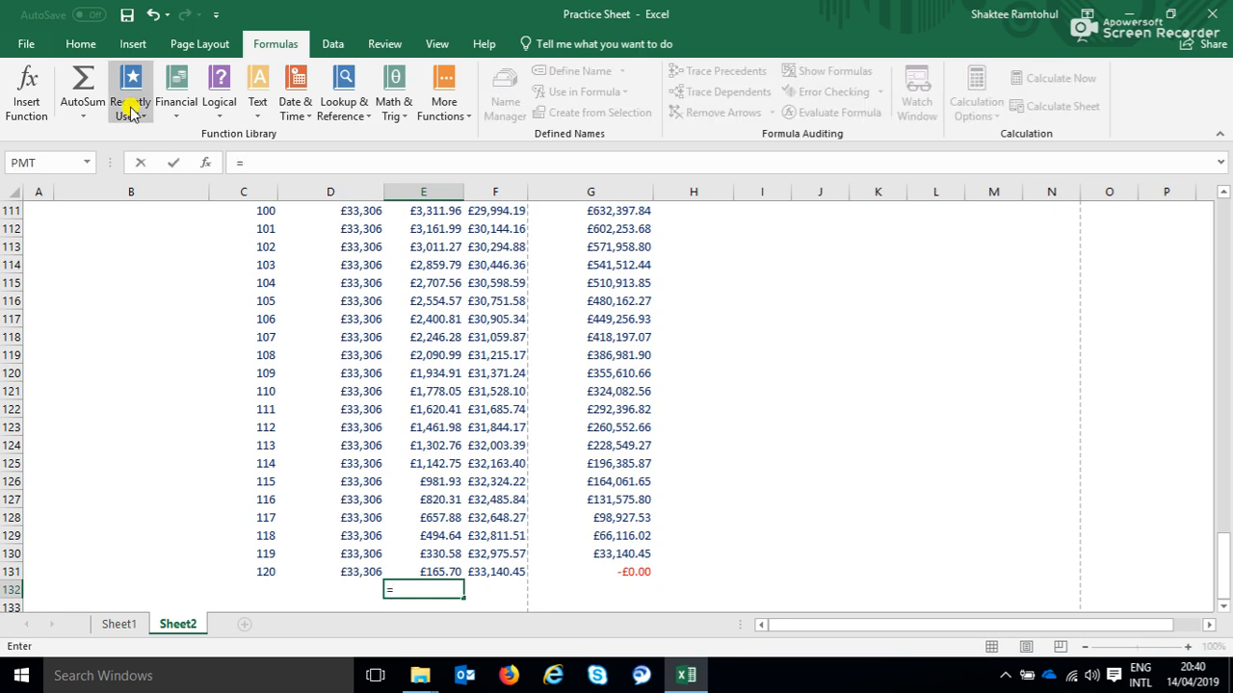
click(79, 43)
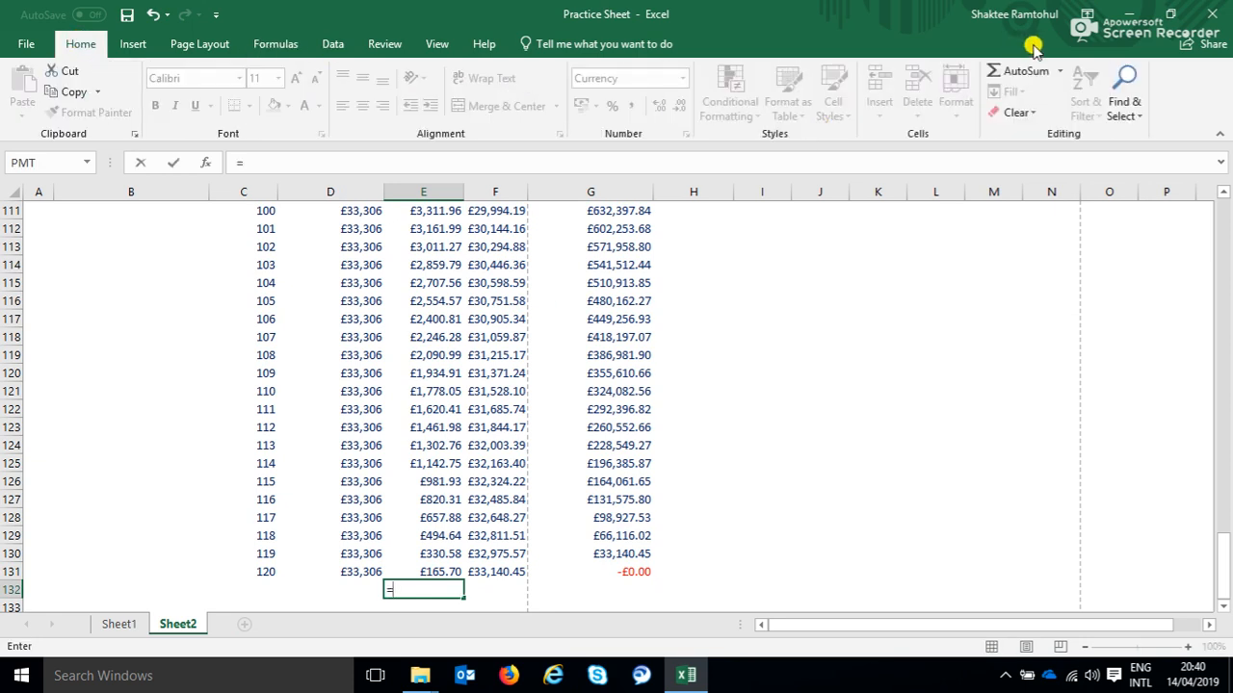
click(1011, 73)
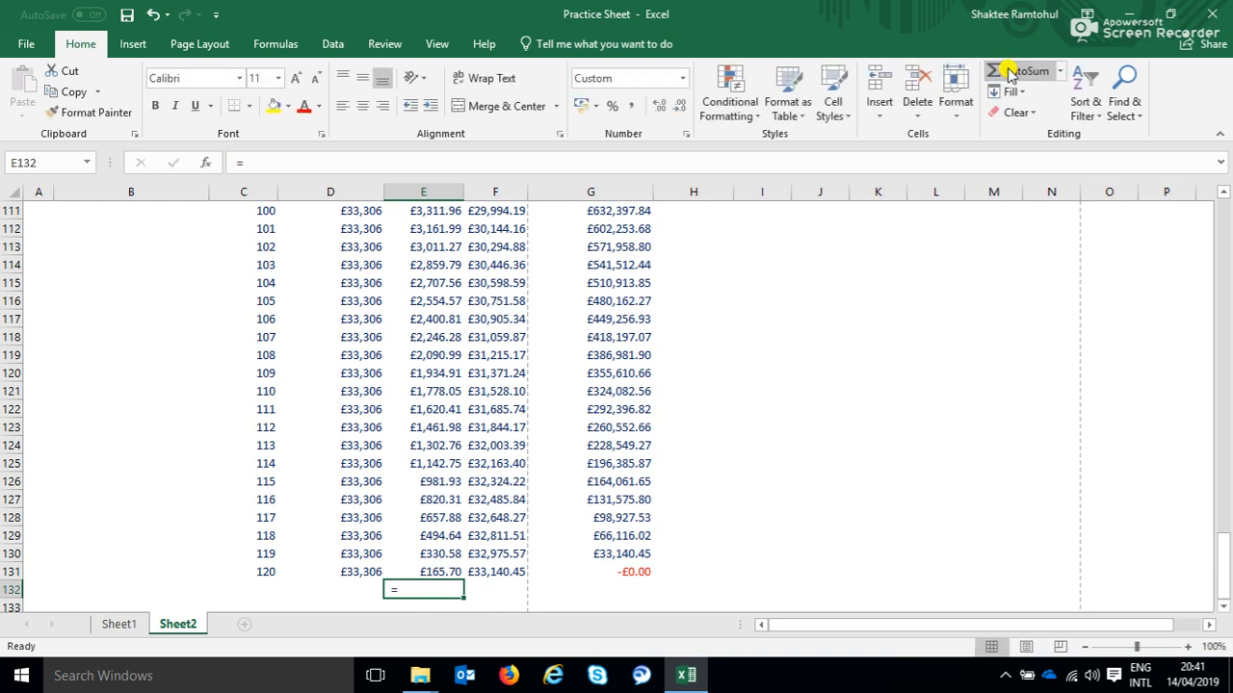
click(1012, 74)
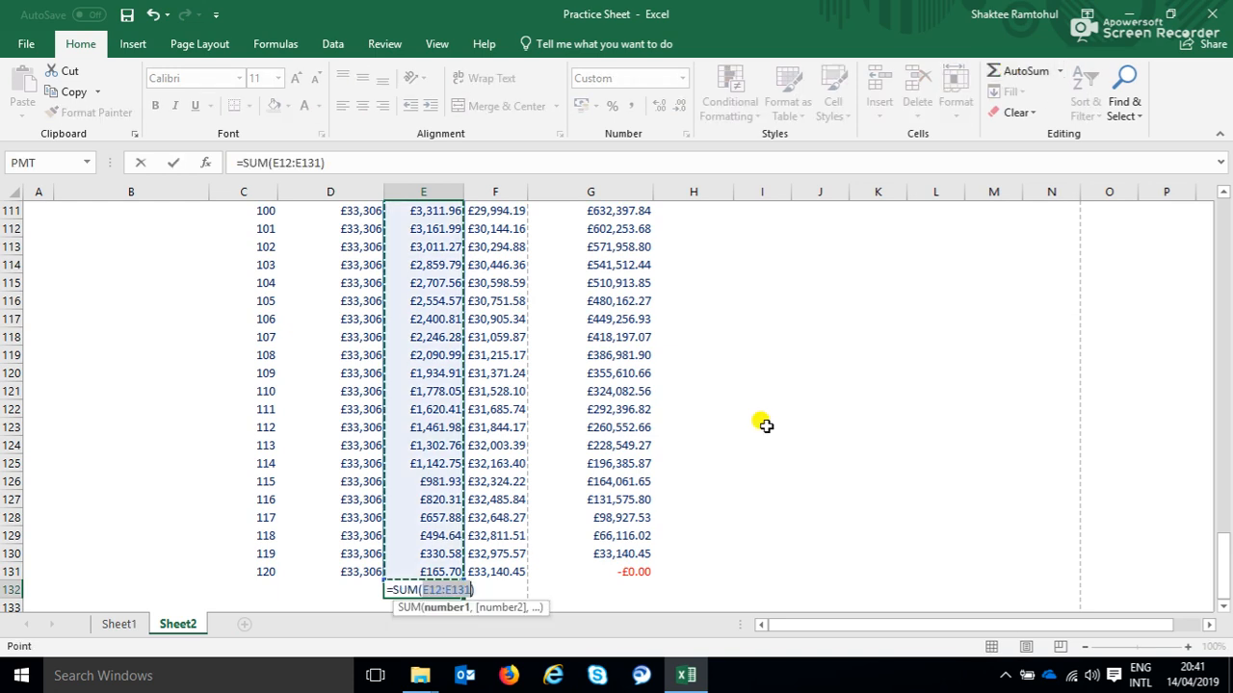
mouse_move(1225, 568)
mouse_down()
mouse_move(1219, 225)
mouse_move(1225, 592)
mouse_up()
key(Return)
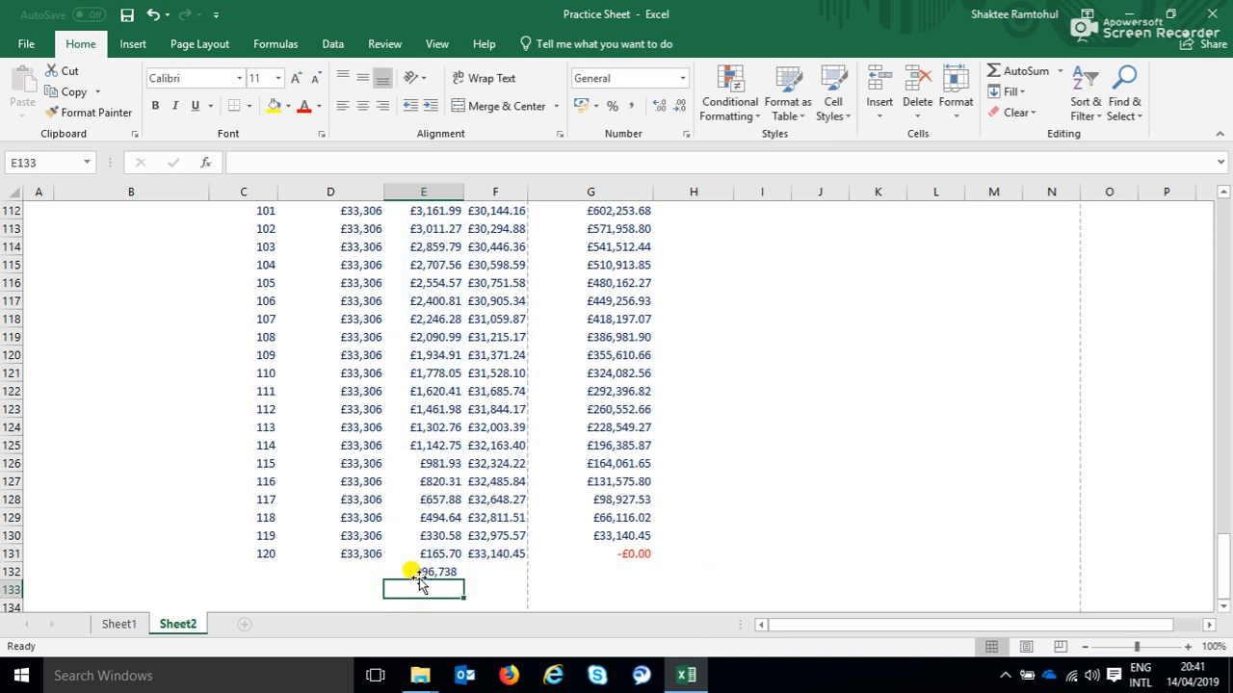
click(435, 572)
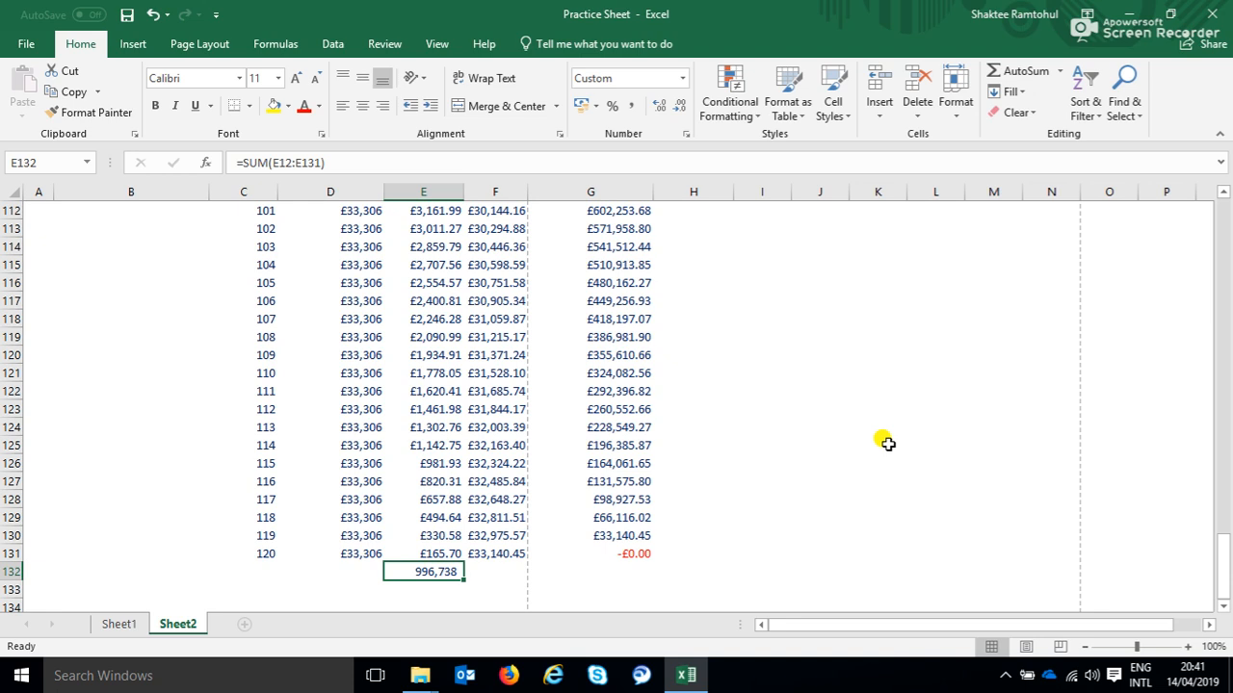
- Total the Principal column in cell F132 with the formula =SUM(F12:F131), then return to the loan inputs
click(490, 570)
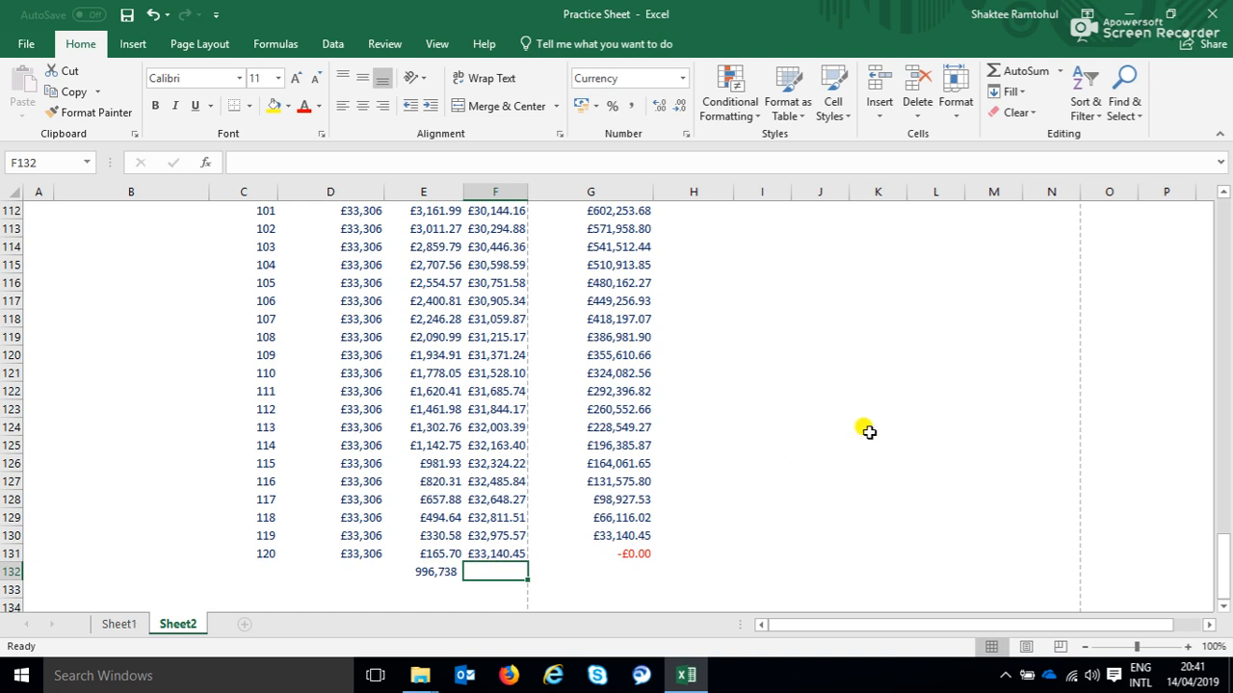
text(=)
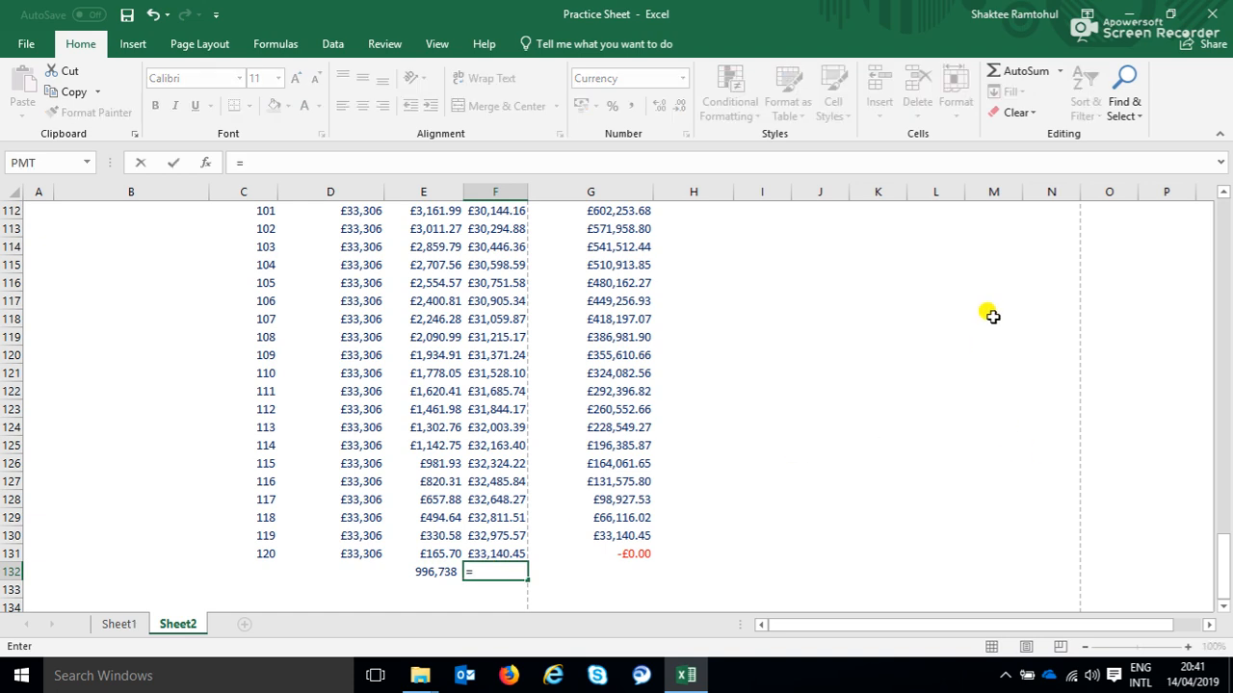
click(1013, 70)
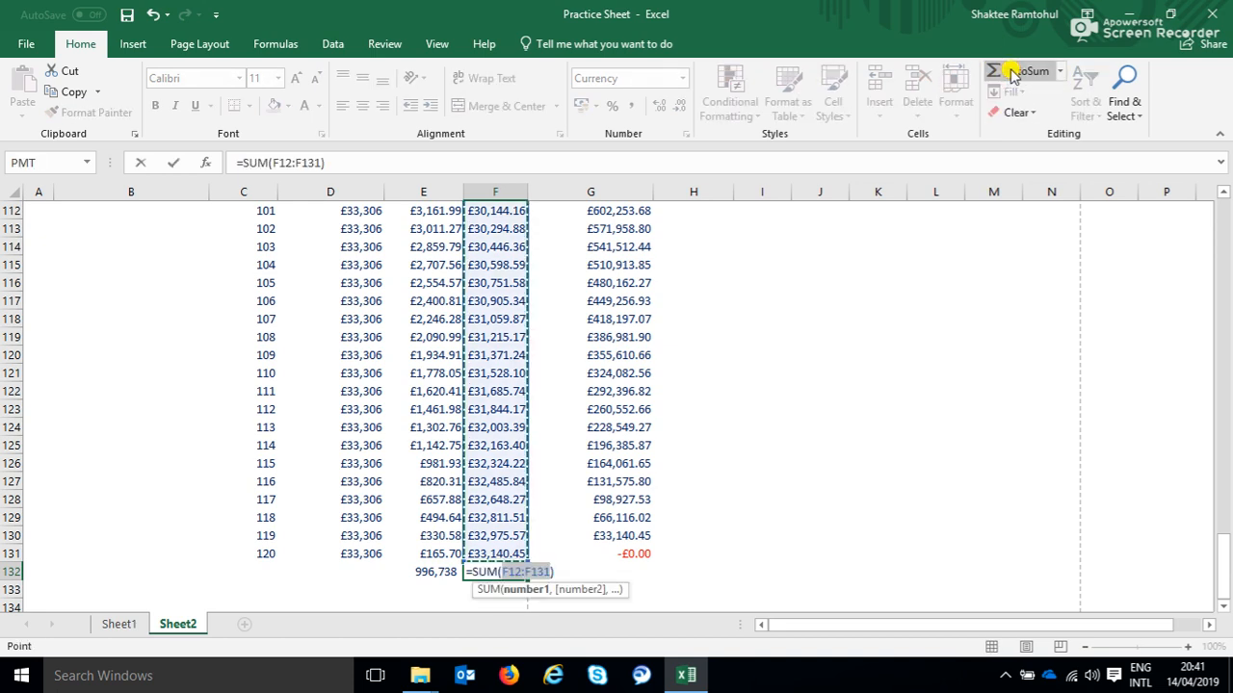
key(Return)
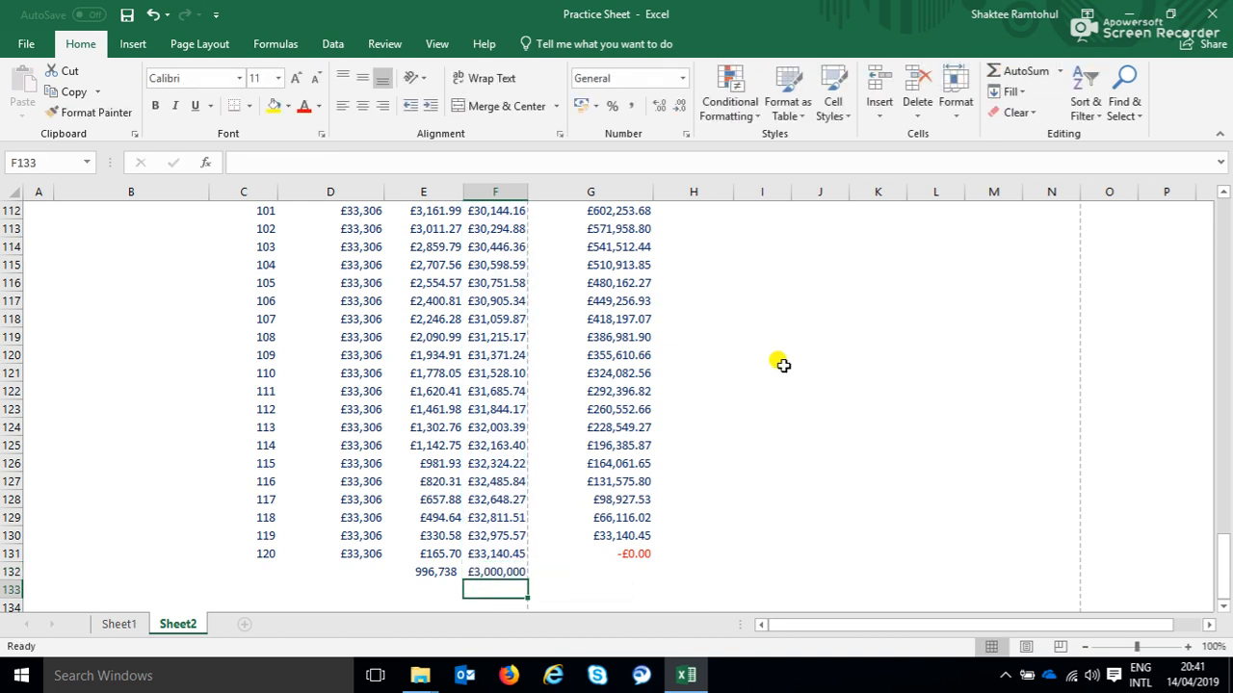
click(482, 571)
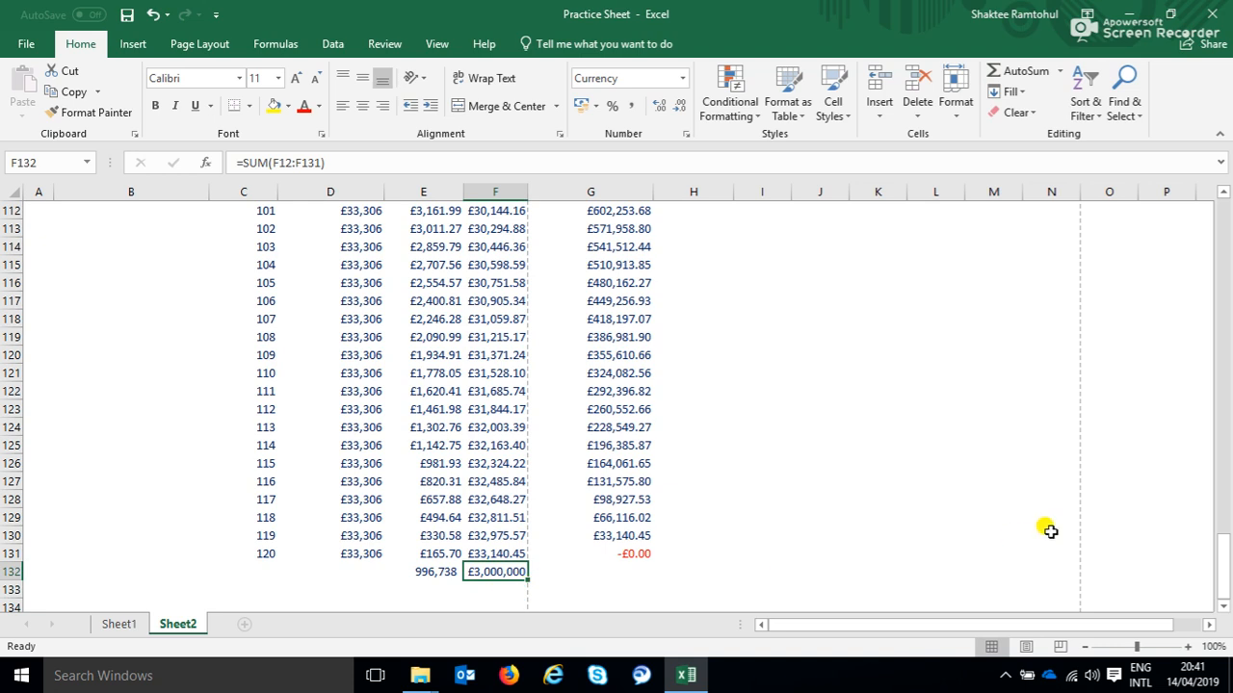
drag(1221, 568, 1221, 227)
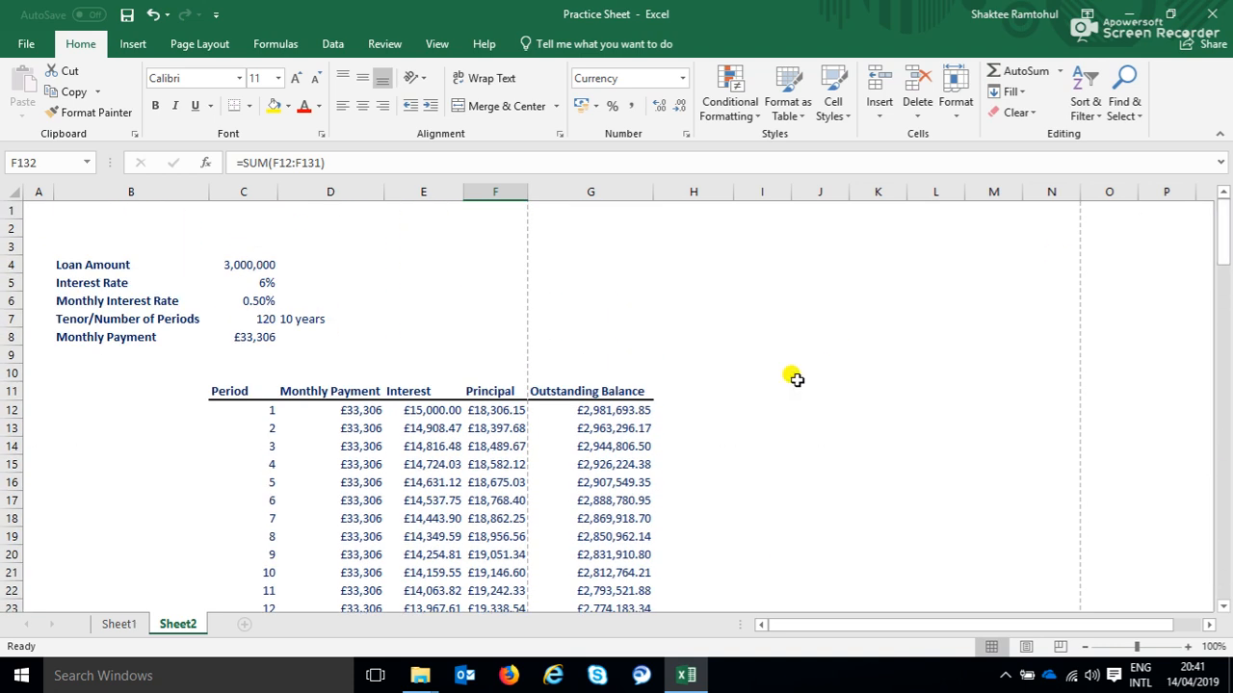